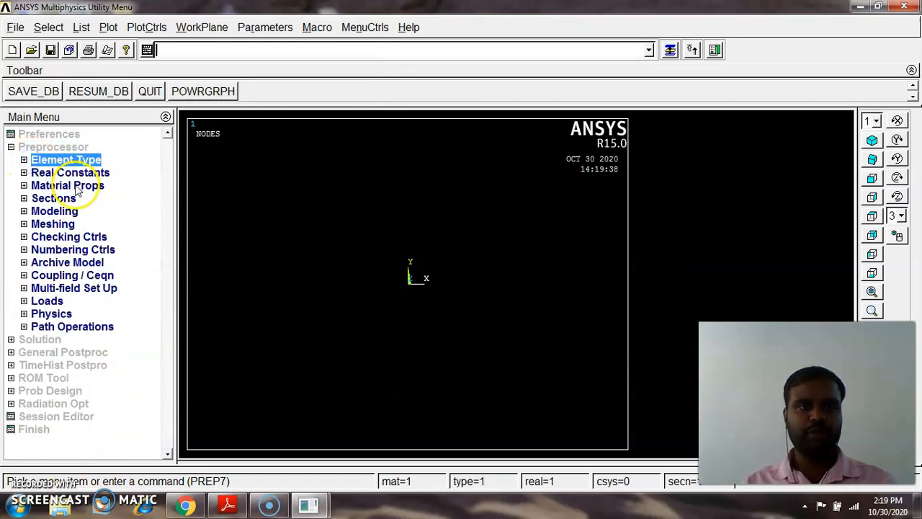
Define a structural linear elastic isotropic model for material 1 with EX 200e9 and PRXY 0.3.
click(77, 186)
click(90, 236)
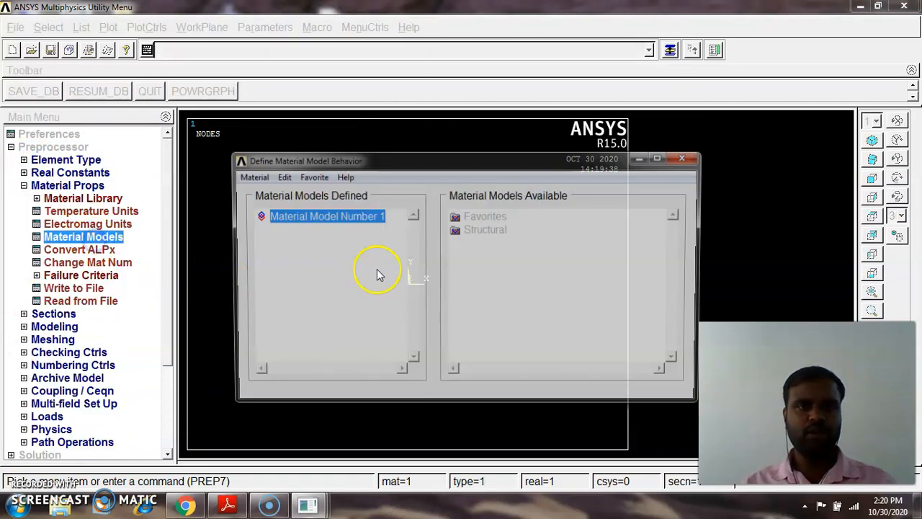
double_click(481, 229)
double_click(497, 242)
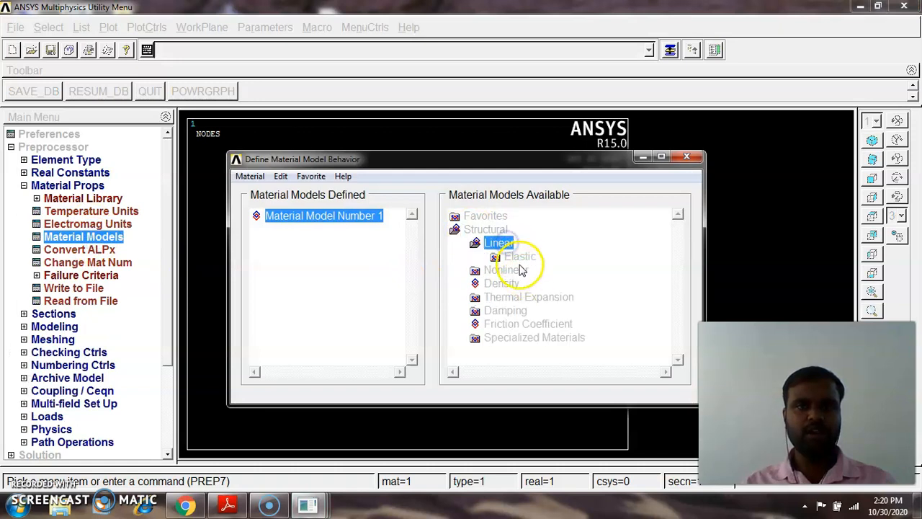
double_click(521, 257)
double_click(537, 270)
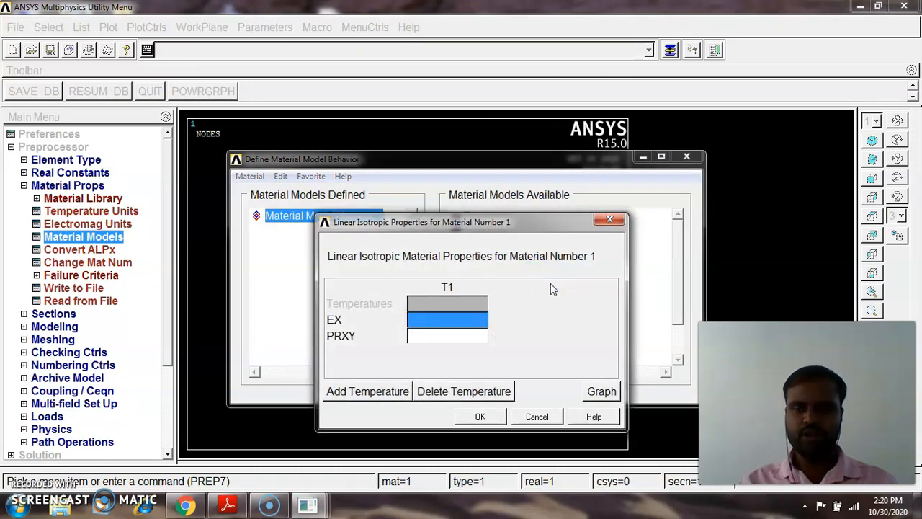
text(200e9)
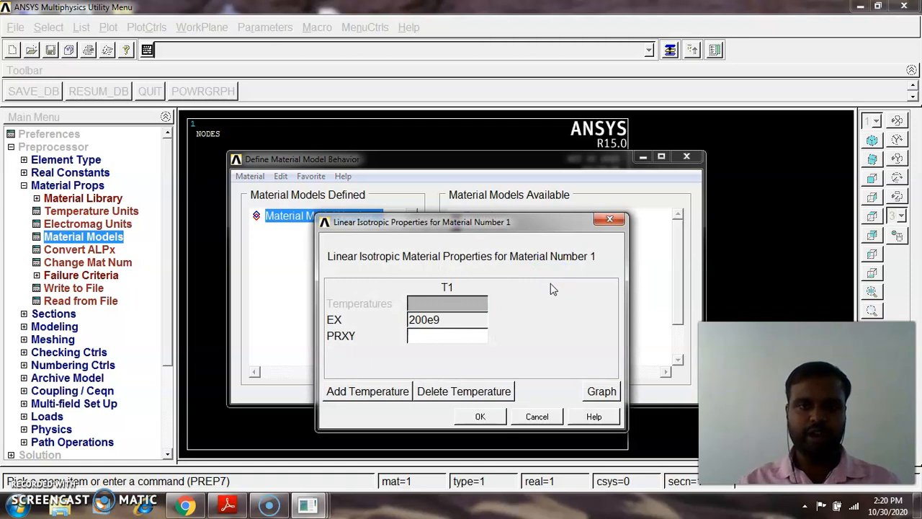
click(475, 338)
text(0.3)
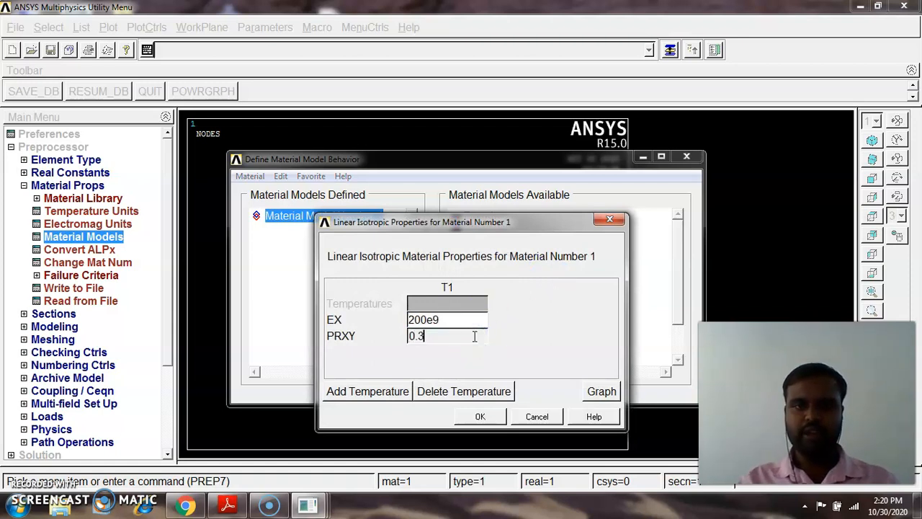
click(479, 416)
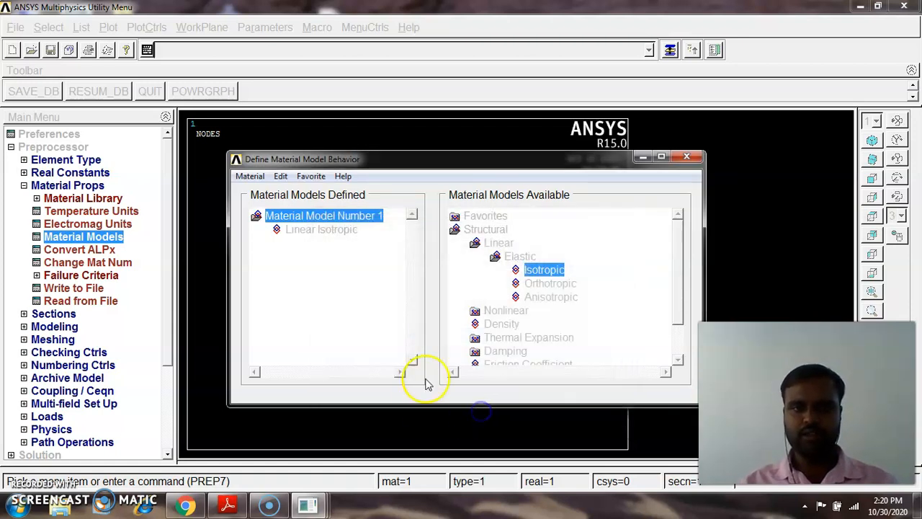
Set the density of material 1 to 7850 and close the material model definition.
double_click(501, 324)
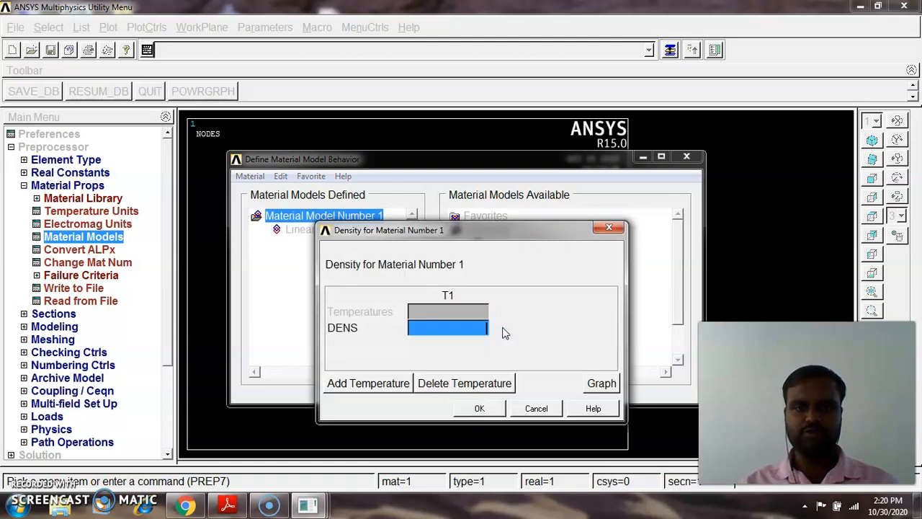
text(7850)
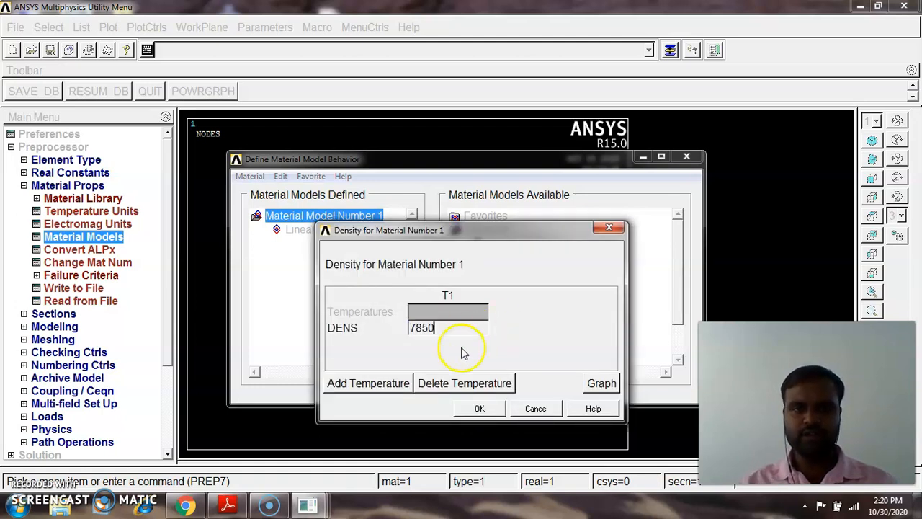
click(480, 409)
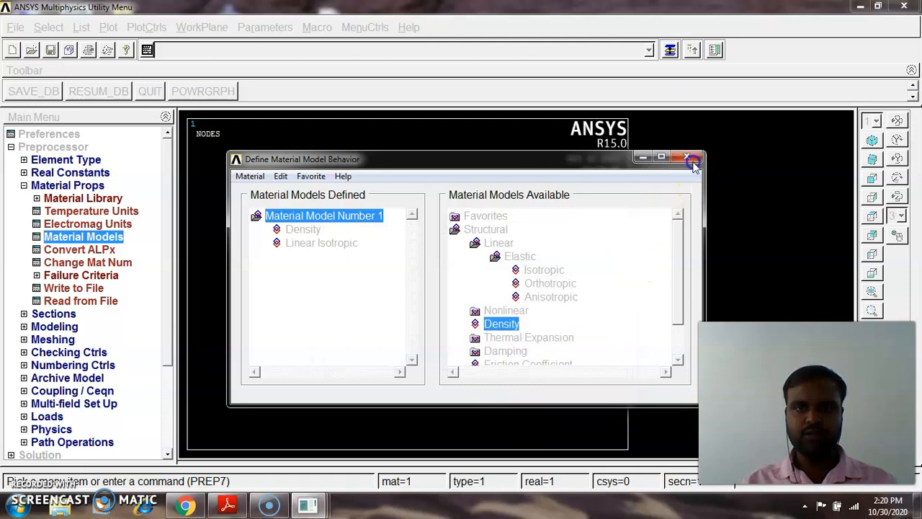
click(691, 160)
click(23, 185)
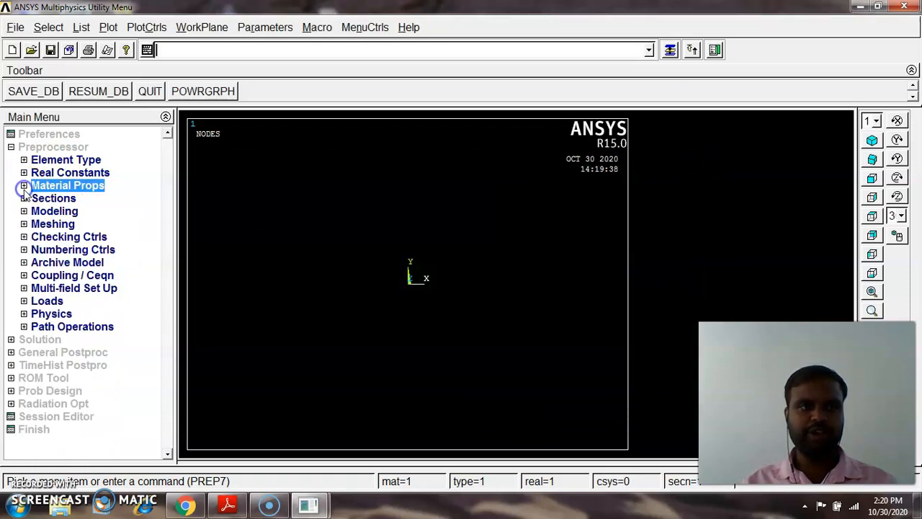
Define a solid rectangular beam section with ID 1, B 0.01 and H 0.01, checking the cross-section dimensions in the lab PDF.
click(59, 209)
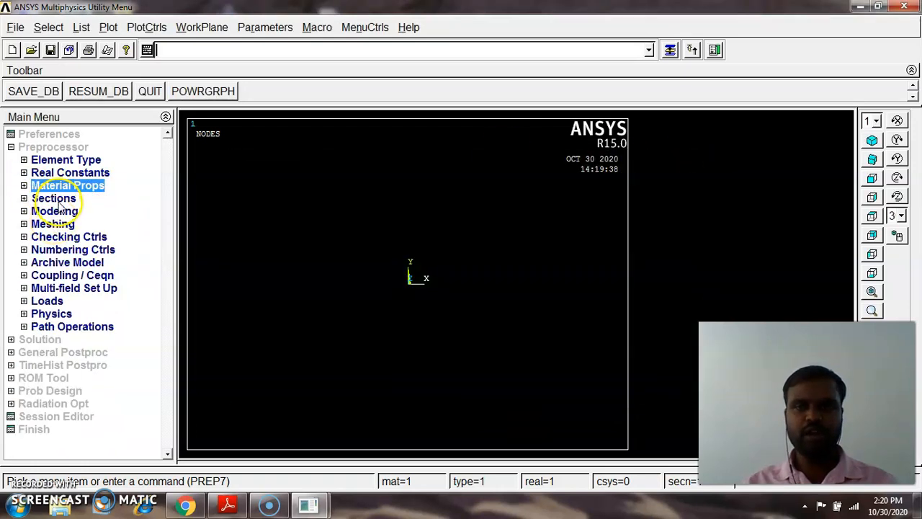
click(55, 199)
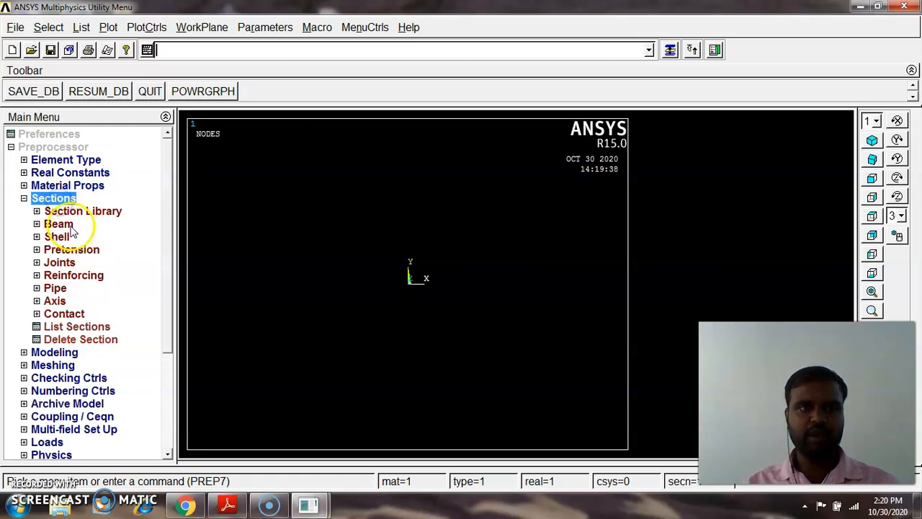
click(55, 224)
click(83, 237)
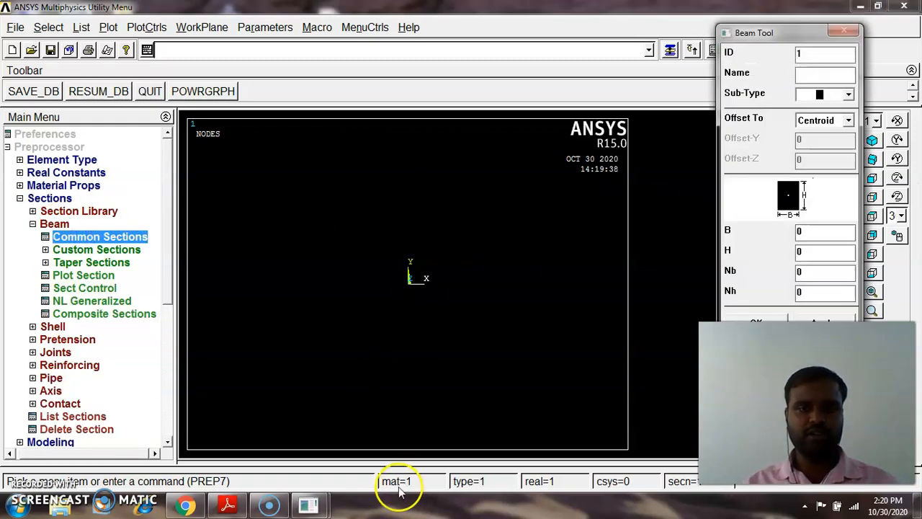
click(230, 506)
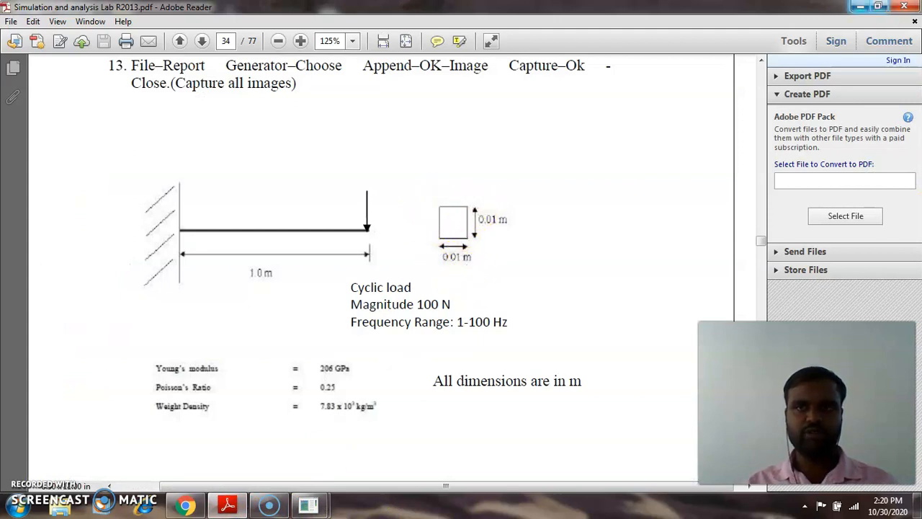
click(860, 6)
click(808, 238)
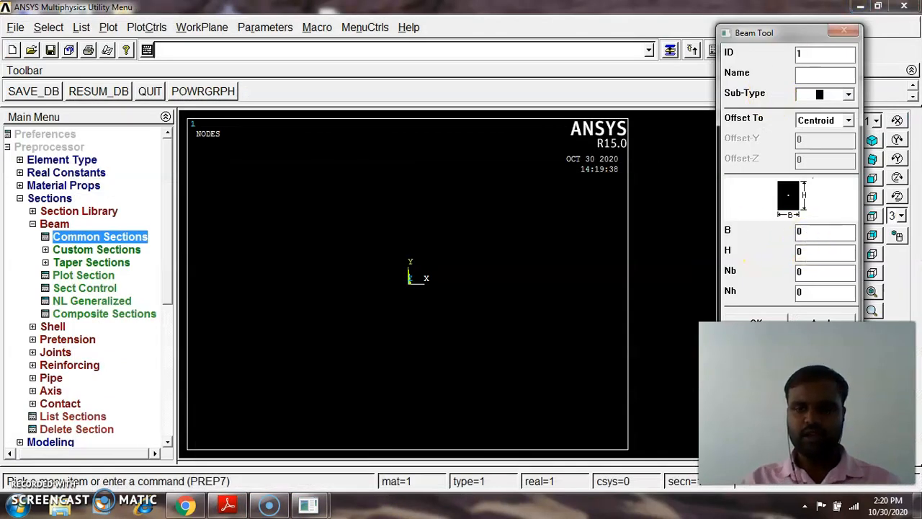
click(819, 264)
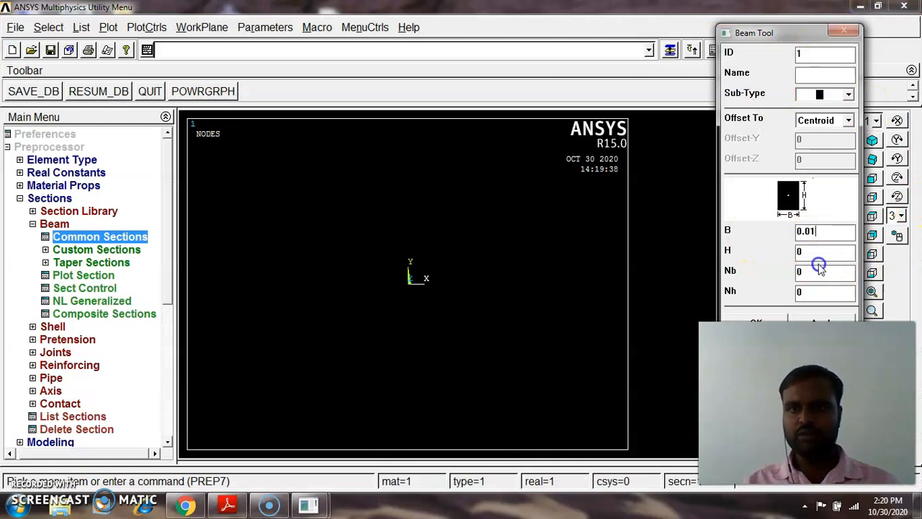
text(.01)
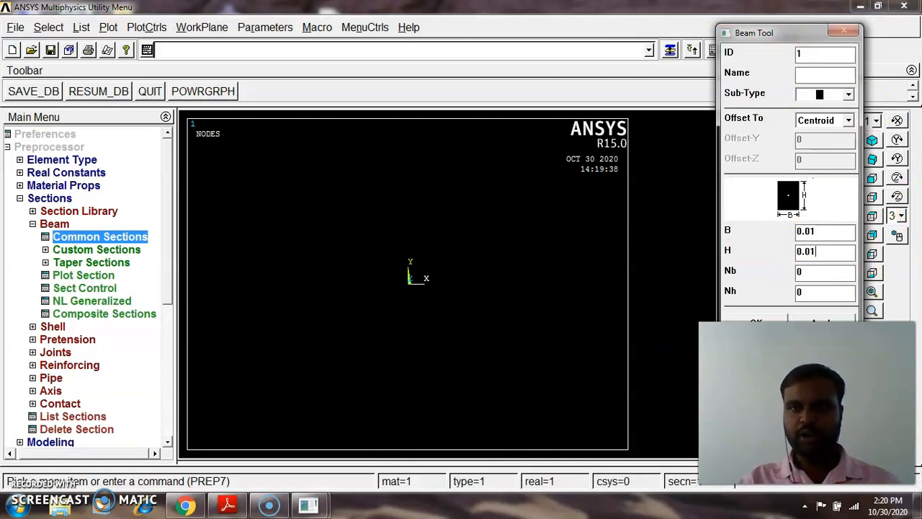
drag(787, 33, 662, 13)
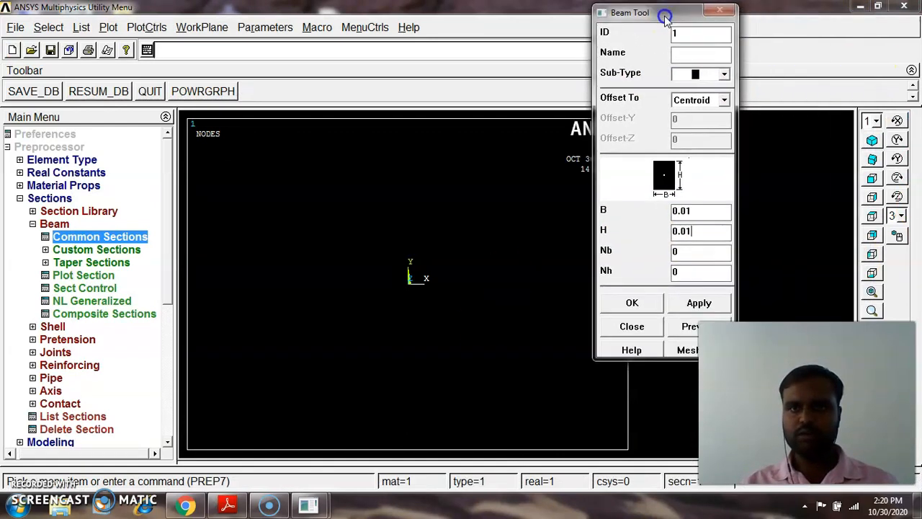
click(631, 303)
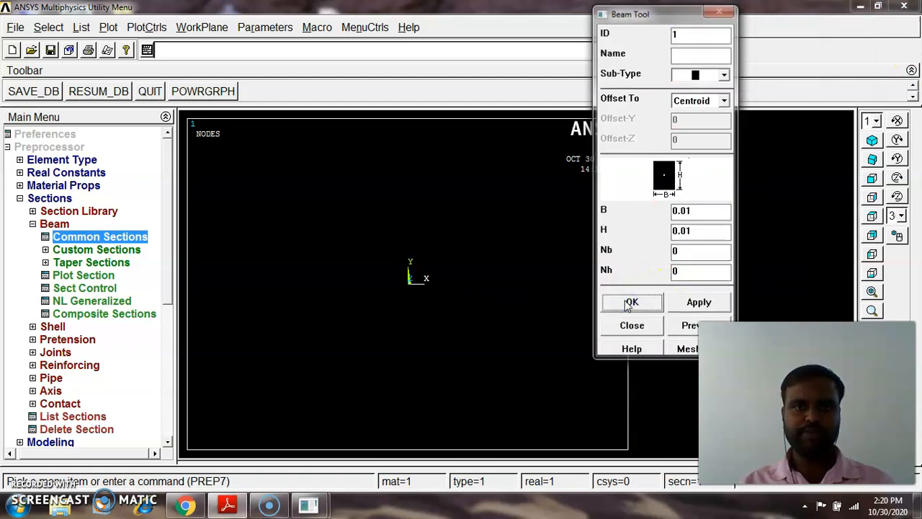
click(33, 224)
click(20, 199)
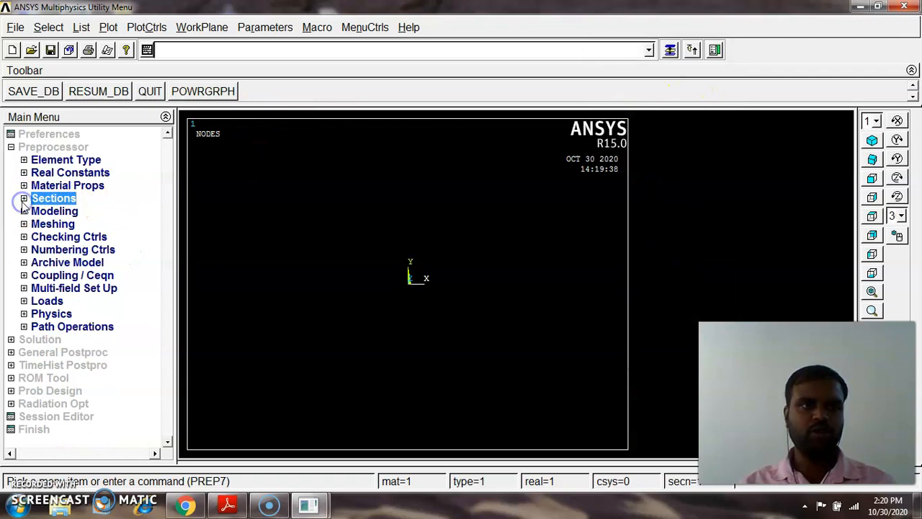
Create keypoint 1 in the active coordinate system at X 0.
click(55, 213)
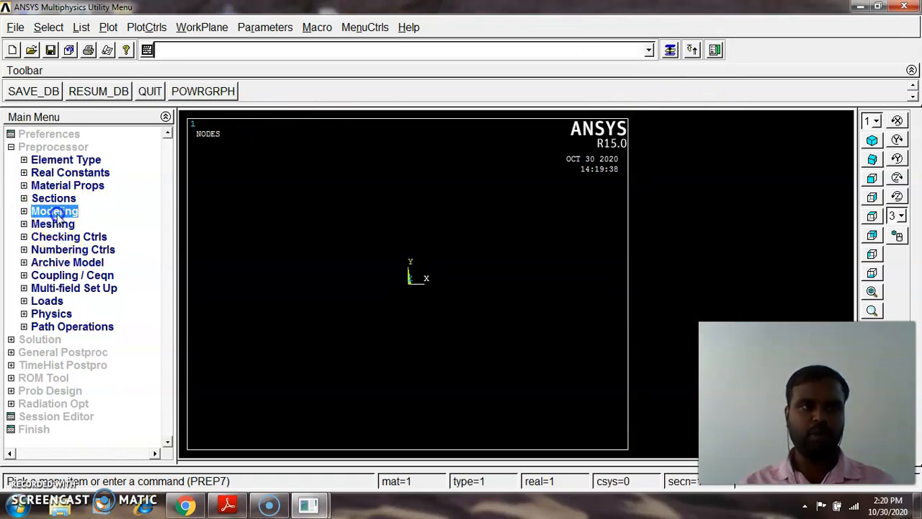
click(61, 224)
click(82, 240)
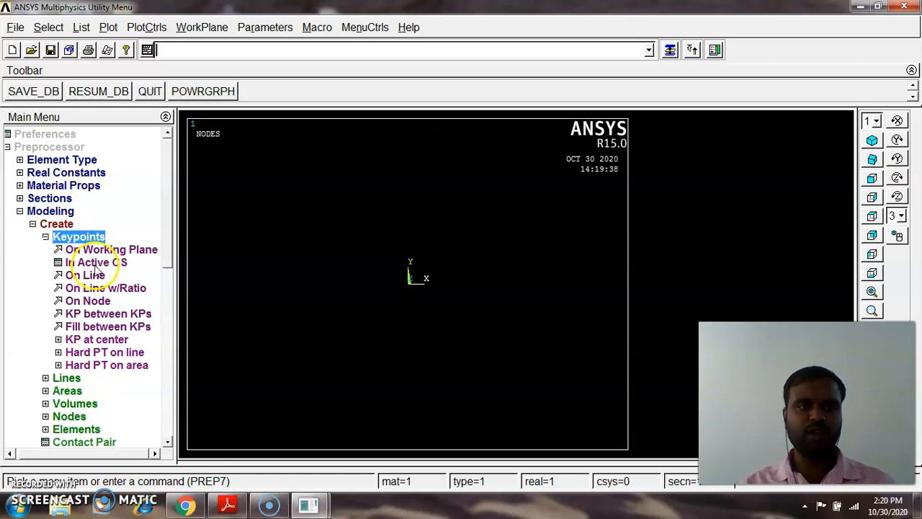
click(96, 264)
click(510, 242)
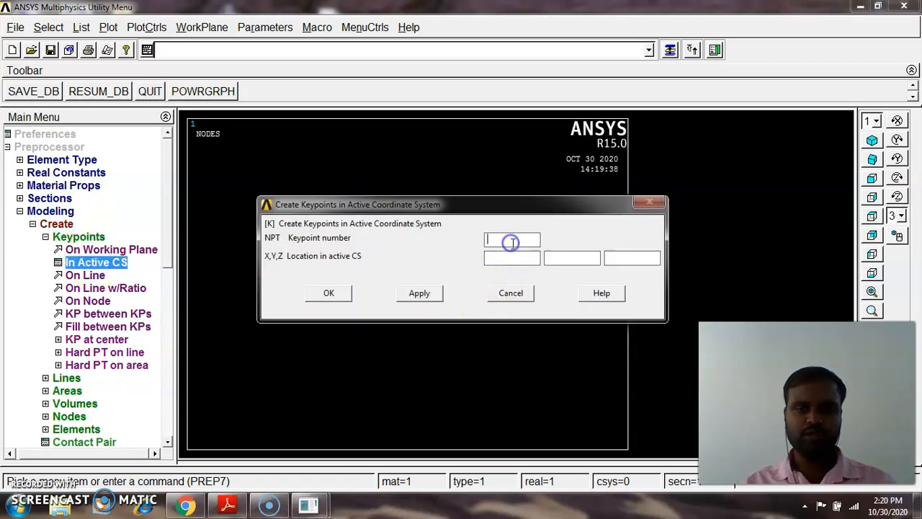
click(520, 257)
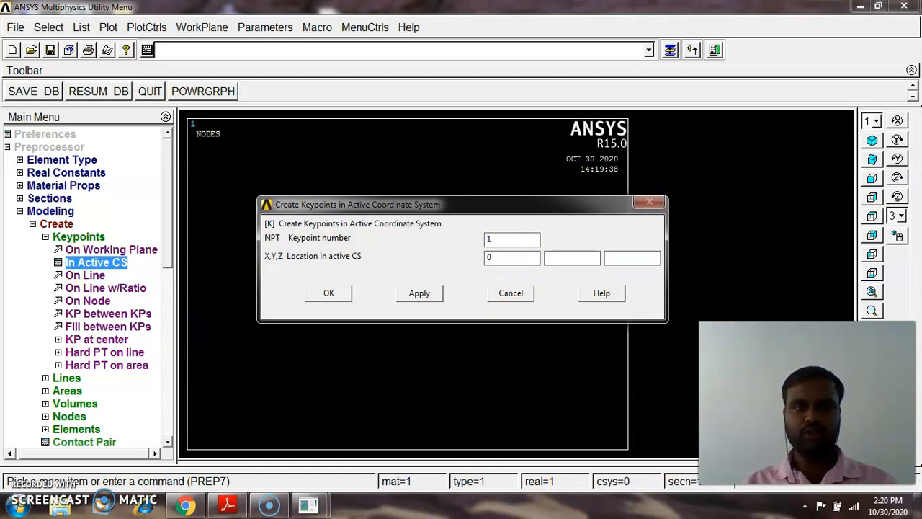
click(346, 297)
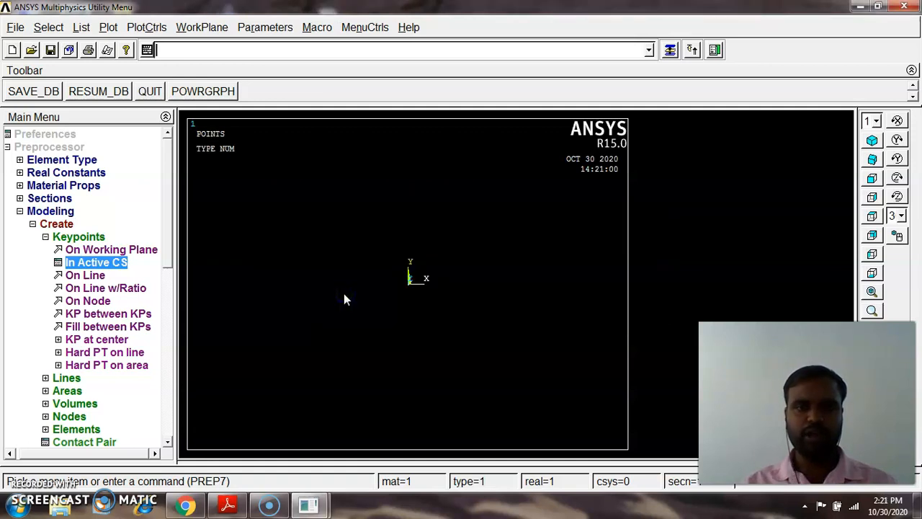
Create keypoint 2 in the active coordinate system at X 1, checking the beam length in the lab PDF.
click(112, 263)
key(BackSpace)
text(2)
click(496, 258)
key(BackSpace)
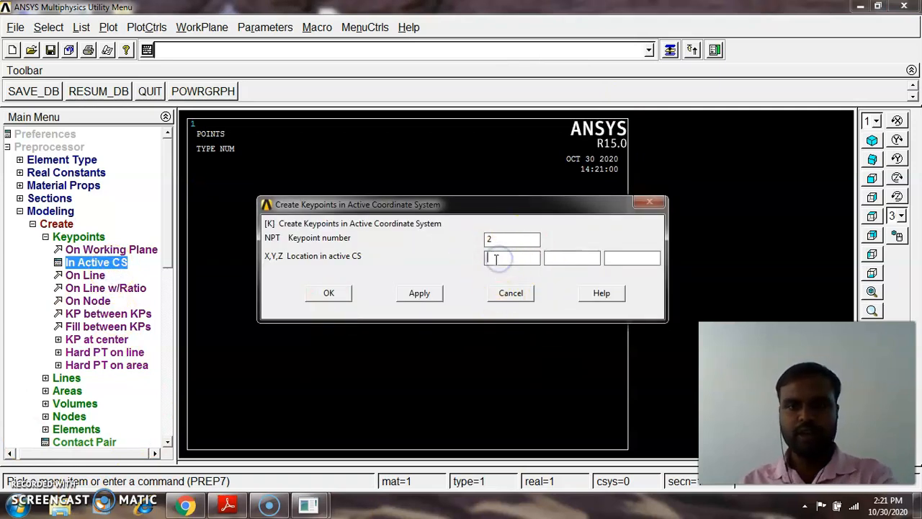
click(239, 508)
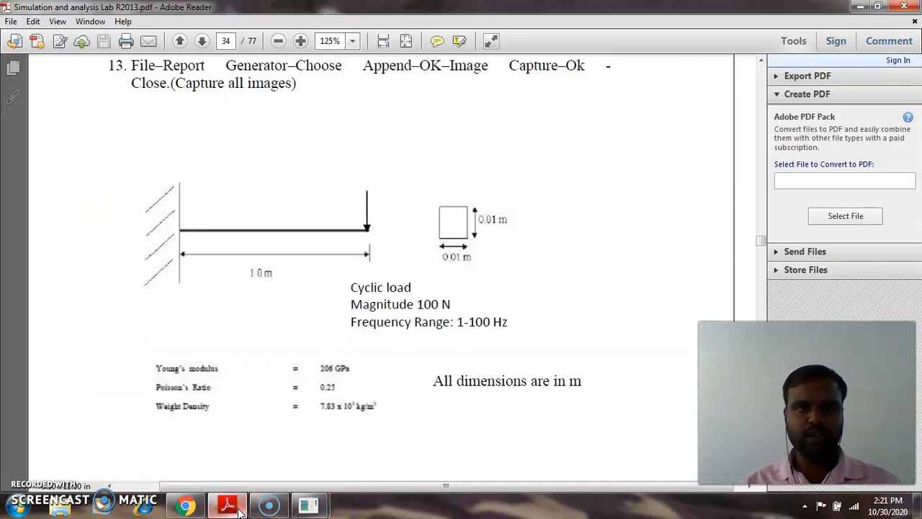
click(239, 508)
click(499, 258)
text(1)
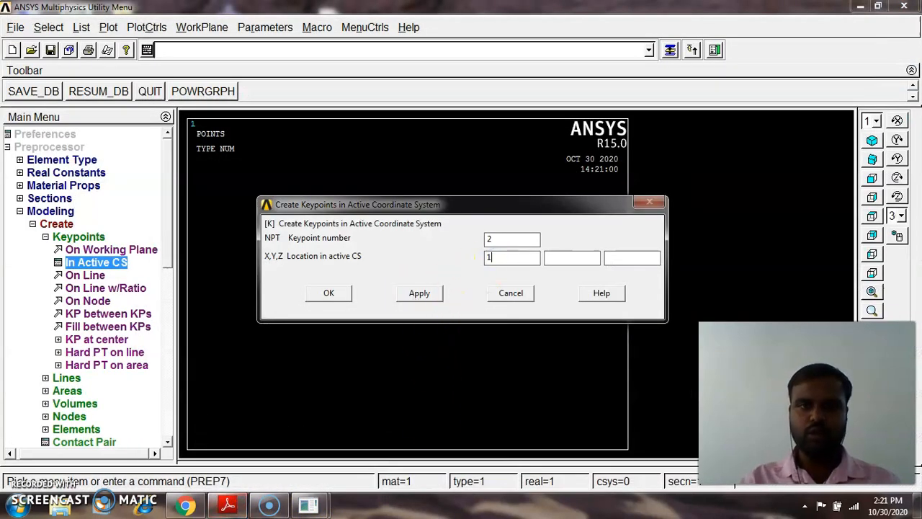
click(329, 292)
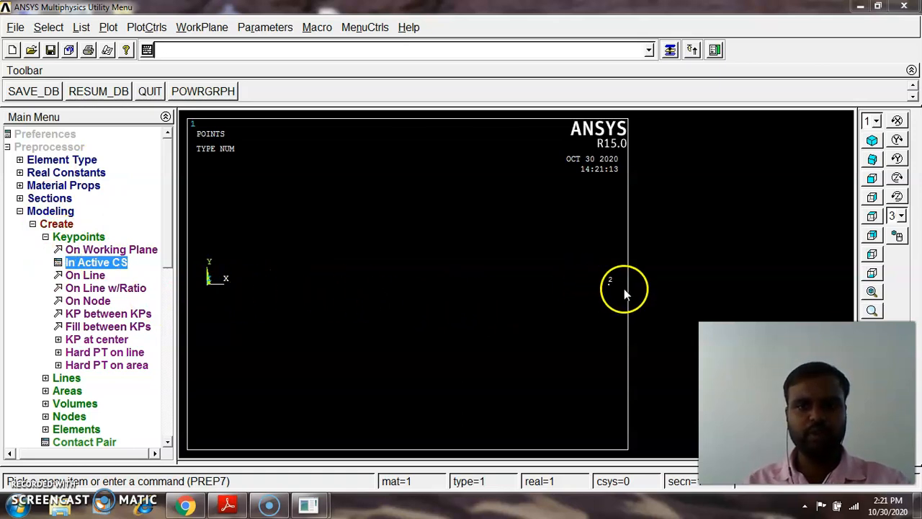
Create a straight line from keypoint 1 at the origin to keypoint 2.
click(81, 237)
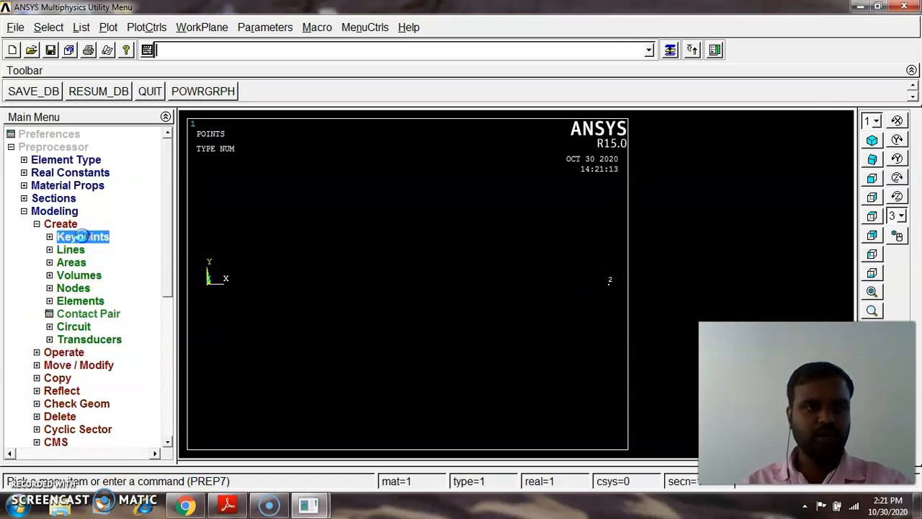
click(71, 250)
click(80, 262)
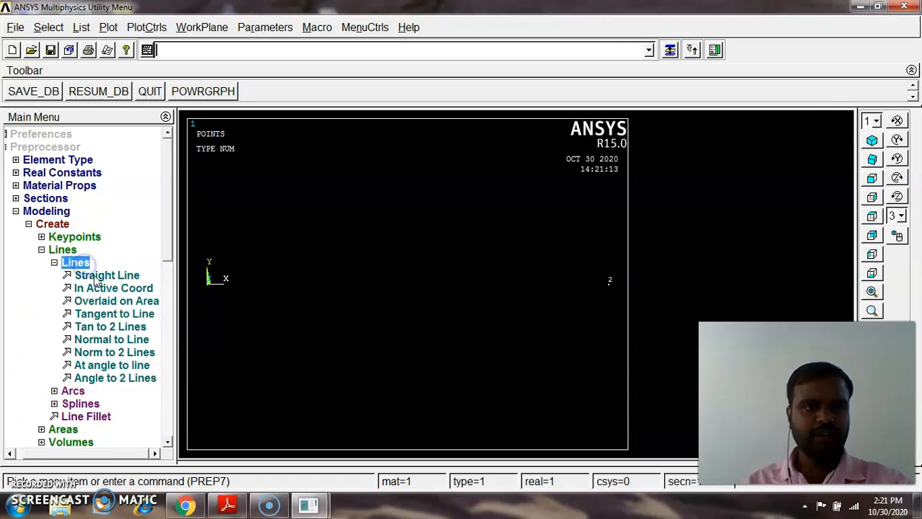
click(101, 275)
click(207, 281)
click(610, 283)
click(36, 471)
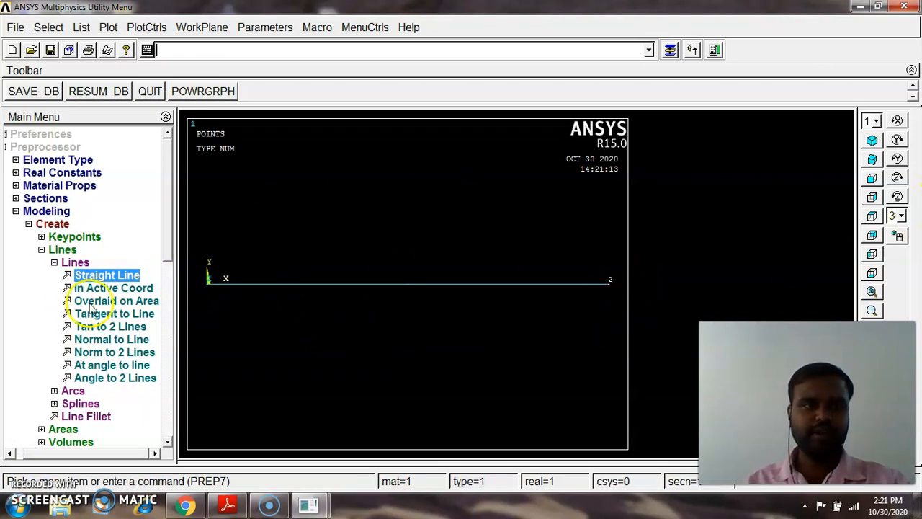
click(56, 213)
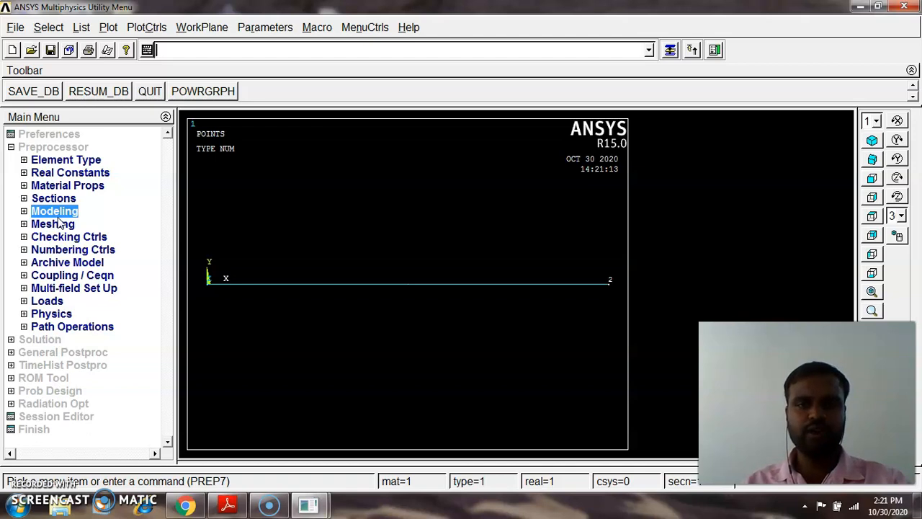
Set the element size on the beam line to 50 element divisions with the MeshTool.
click(61, 224)
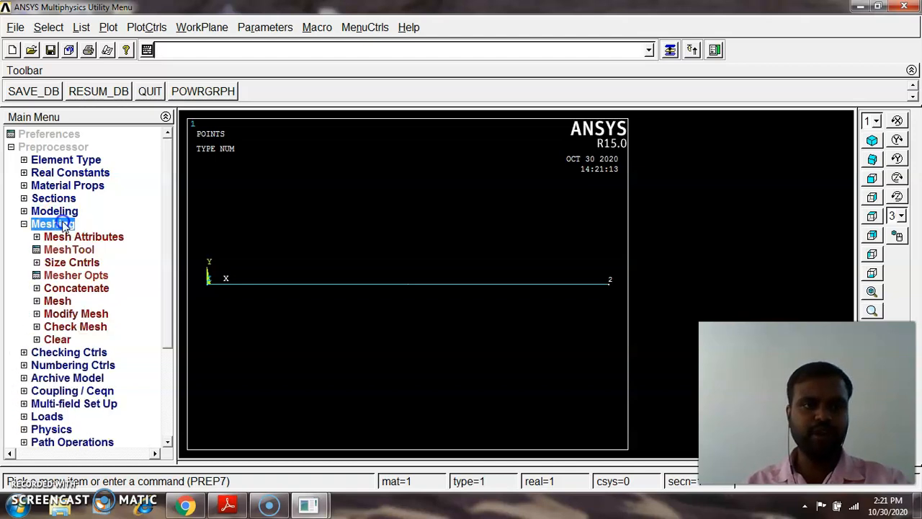
click(75, 250)
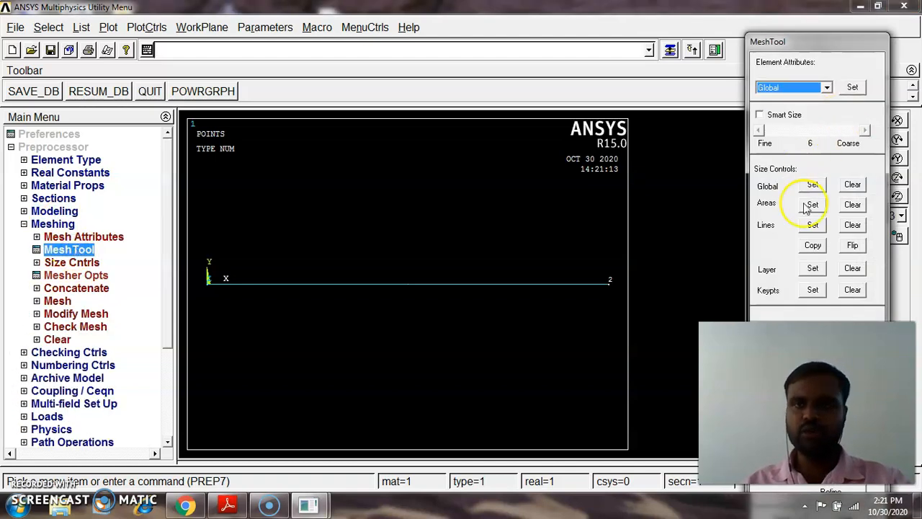
click(813, 225)
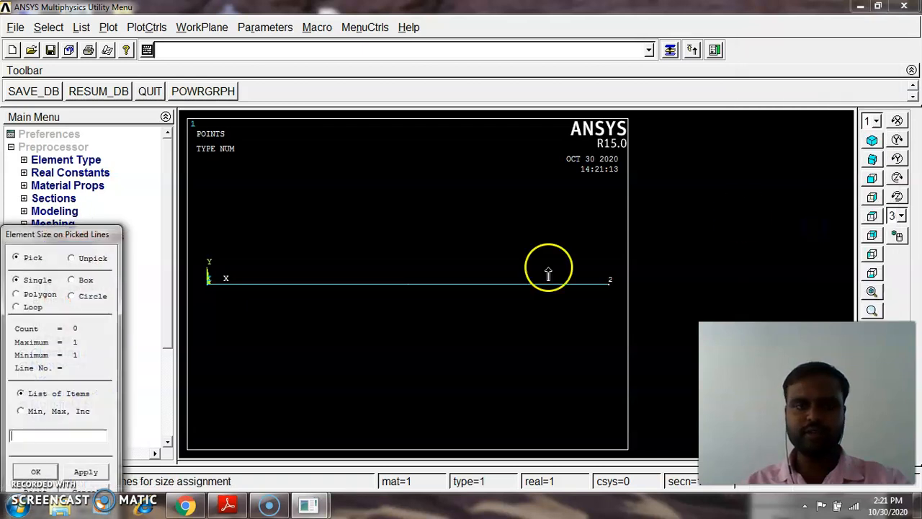
click(512, 294)
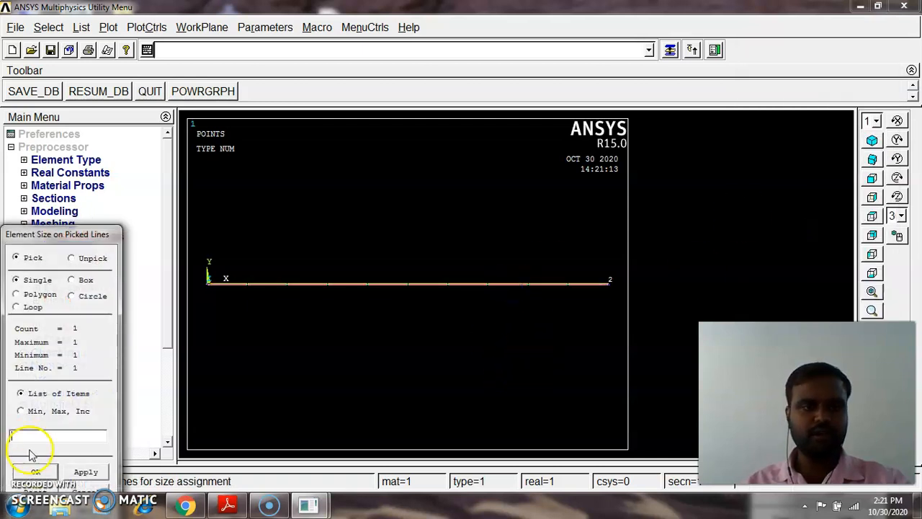
drag(73, 235, 76, 128)
click(41, 364)
click(531, 187)
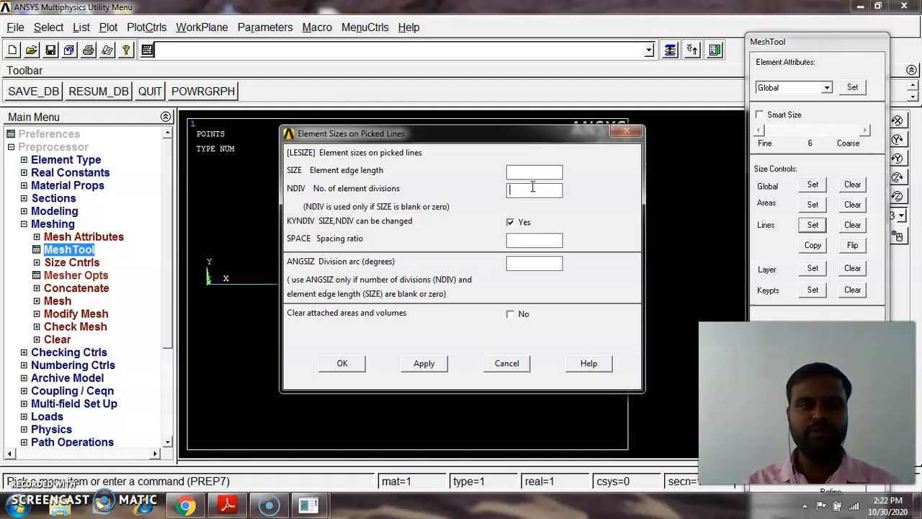
click(541, 190)
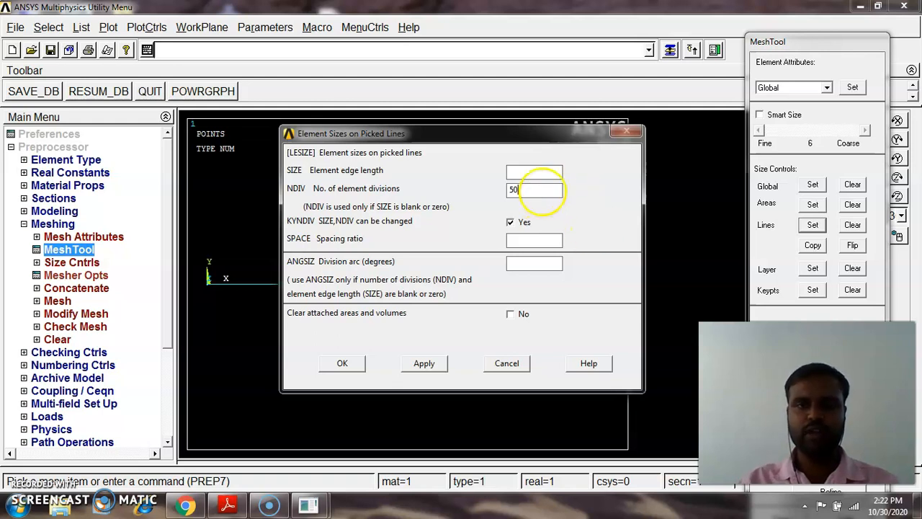
click(343, 361)
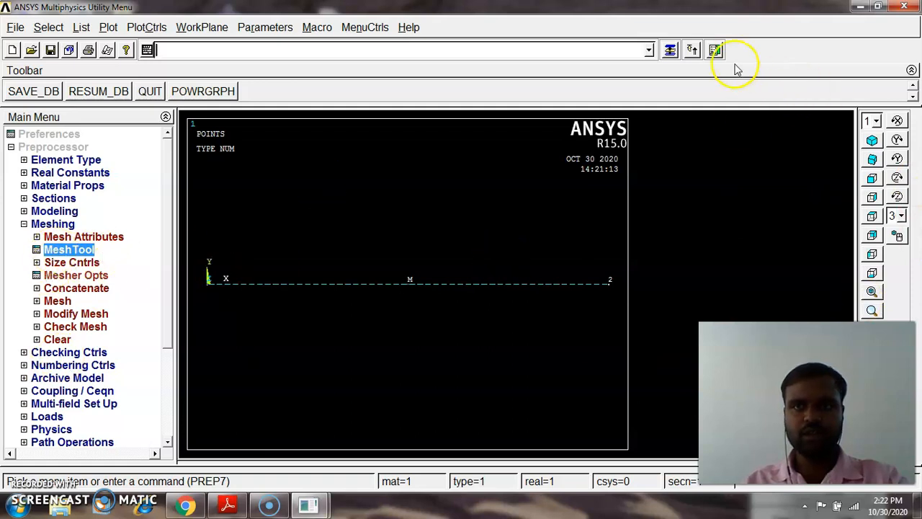
Mesh the beam line with the MeshTool.
click(670, 49)
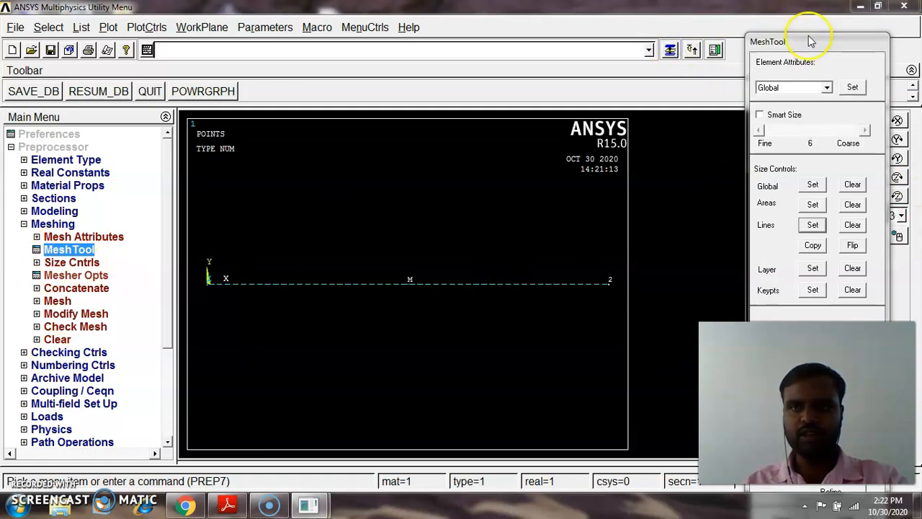
drag(807, 37, 588, 3)
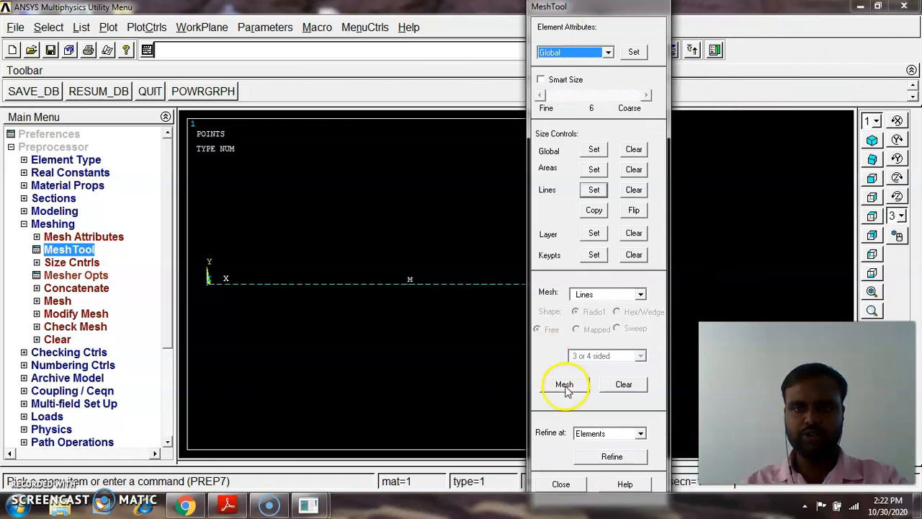
click(564, 384)
click(495, 302)
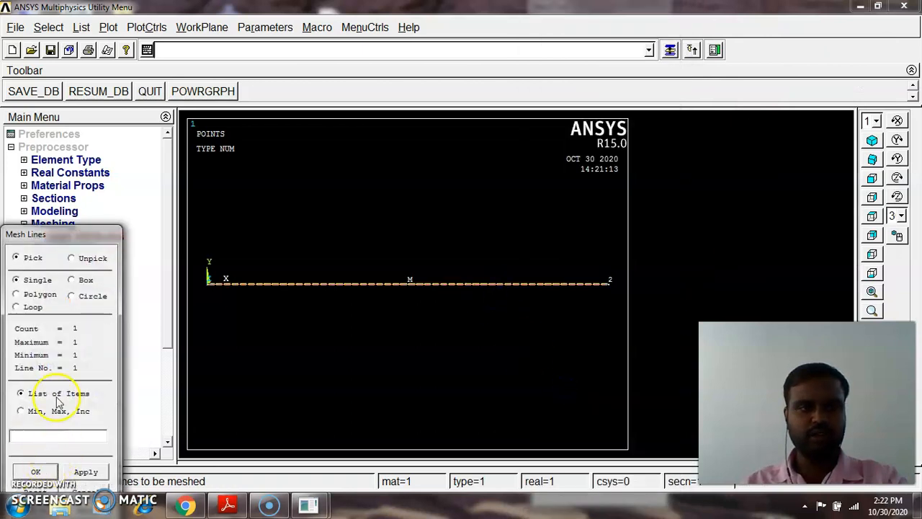
drag(72, 236, 144, 127)
click(105, 364)
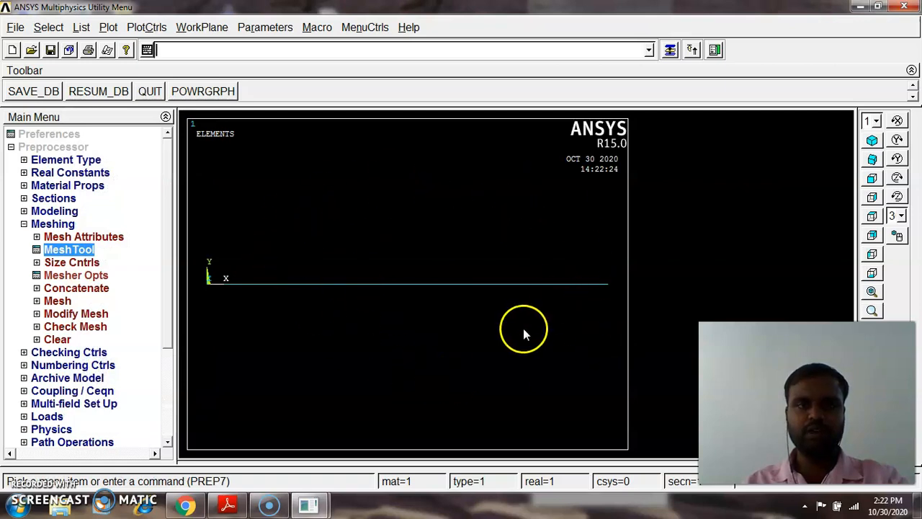
click(53, 224)
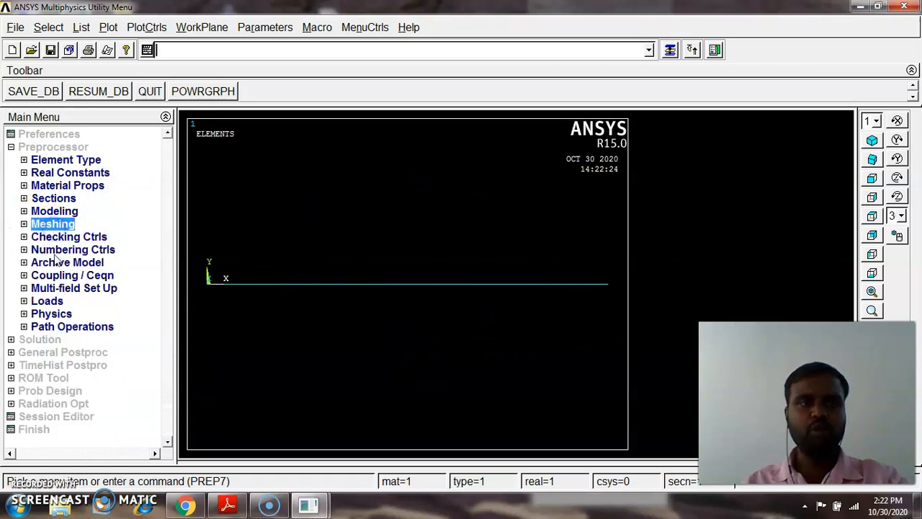
Constrain All DOF at the origin keypoint, checking the beam's fixed end in the lab PDF, and close the MeshTool.
click(48, 301)
click(72, 327)
click(71, 352)
click(88, 366)
click(94, 378)
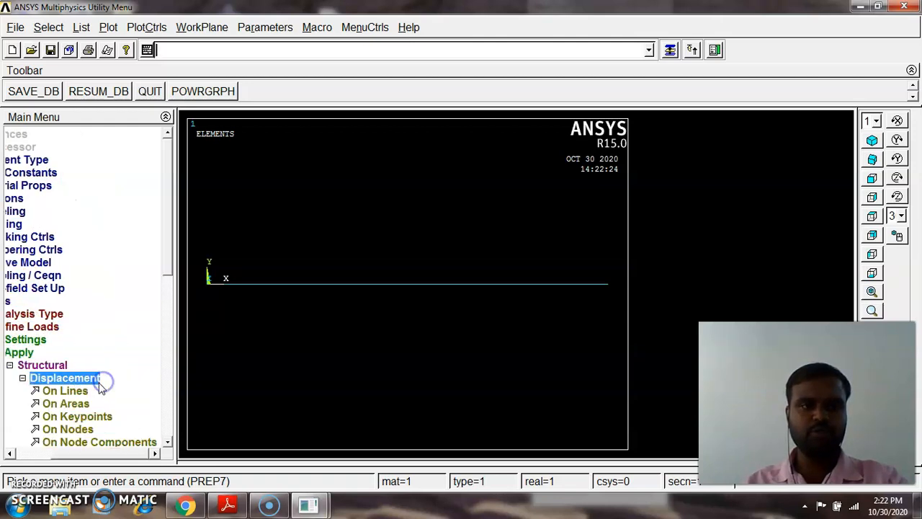
click(84, 416)
click(208, 292)
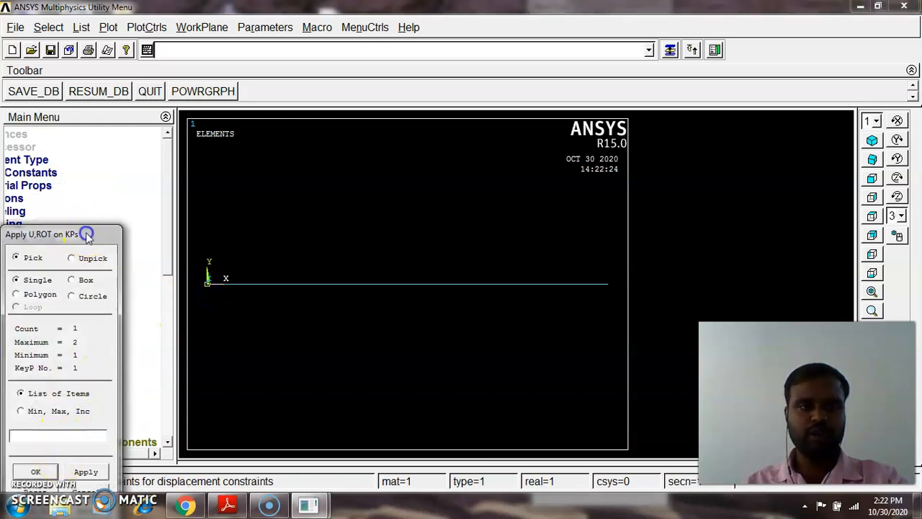
drag(84, 233, 186, 75)
click(134, 315)
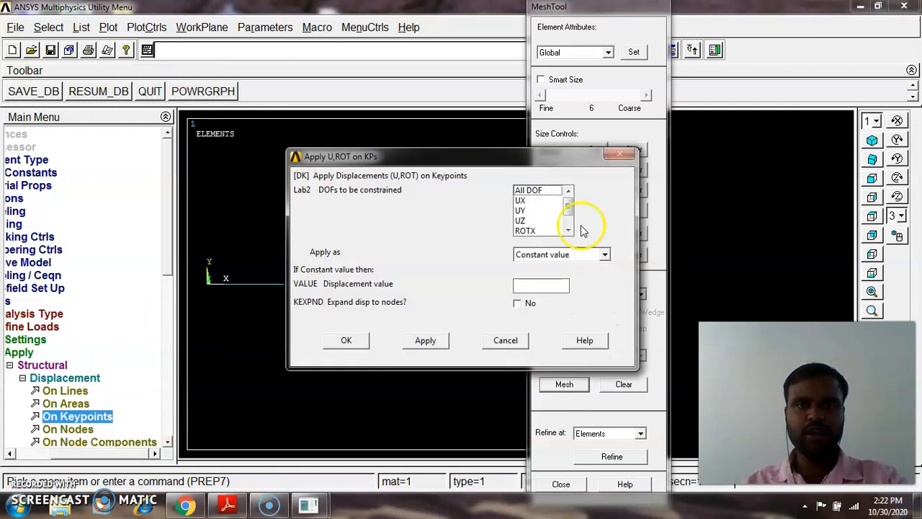
click(530, 193)
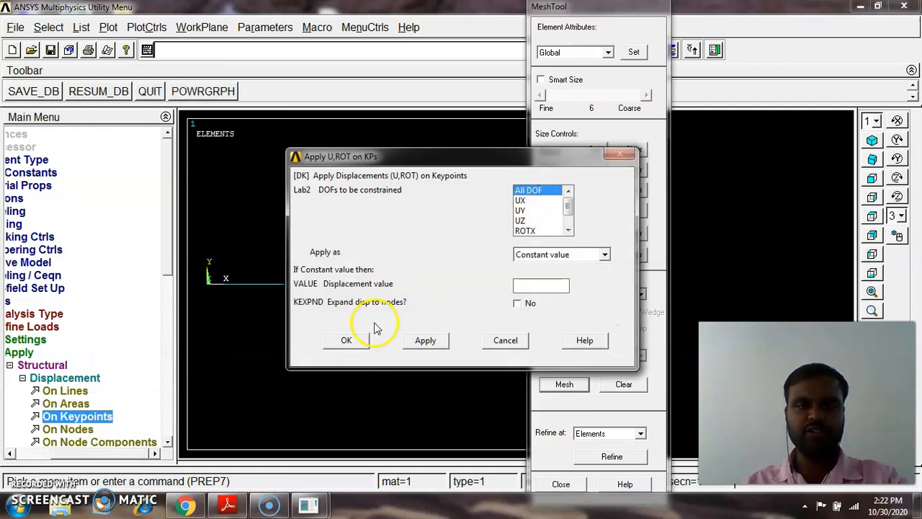
click(227, 505)
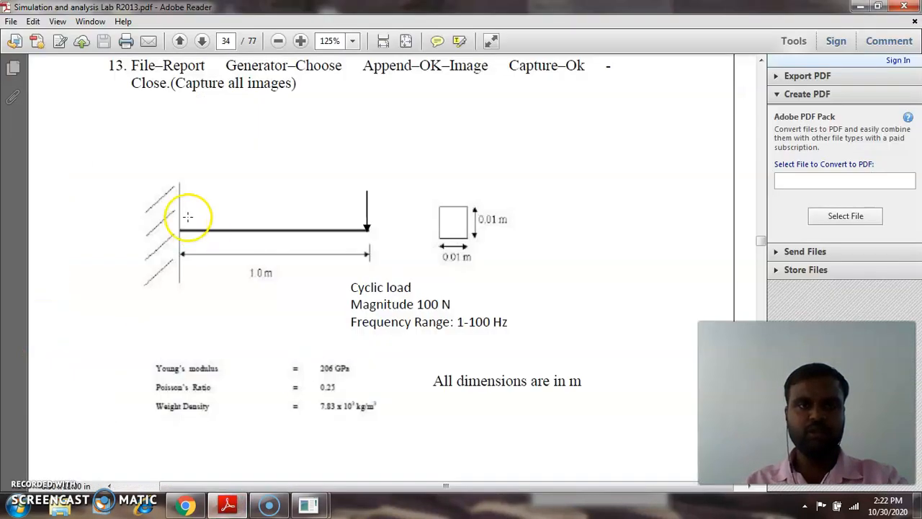
click(860, 7)
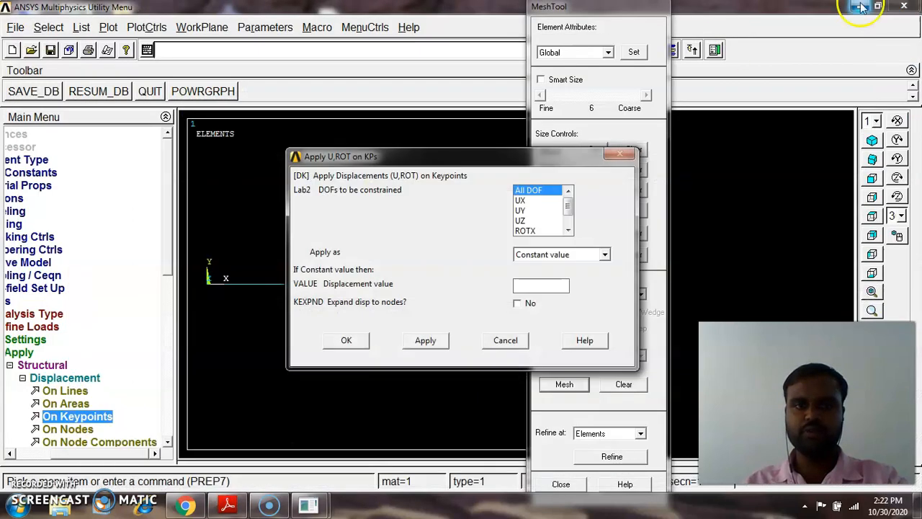
click(359, 343)
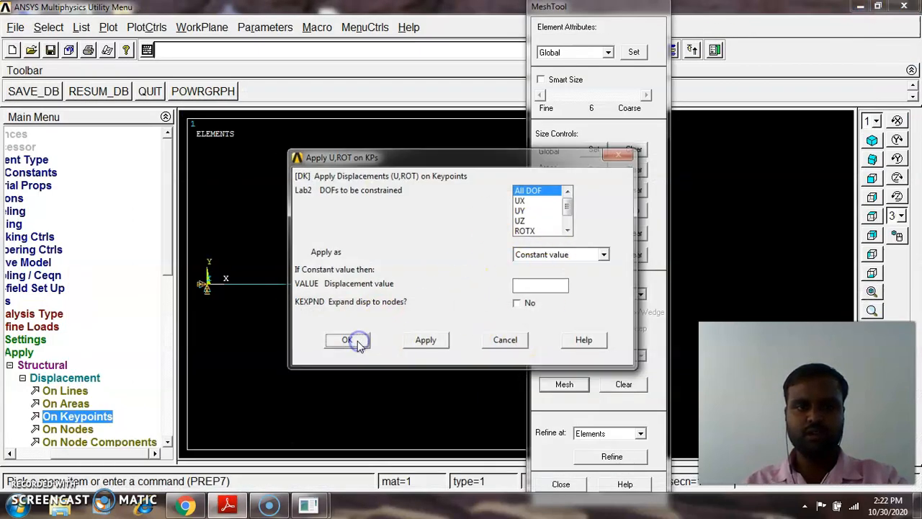
click(640, 7)
click(562, 482)
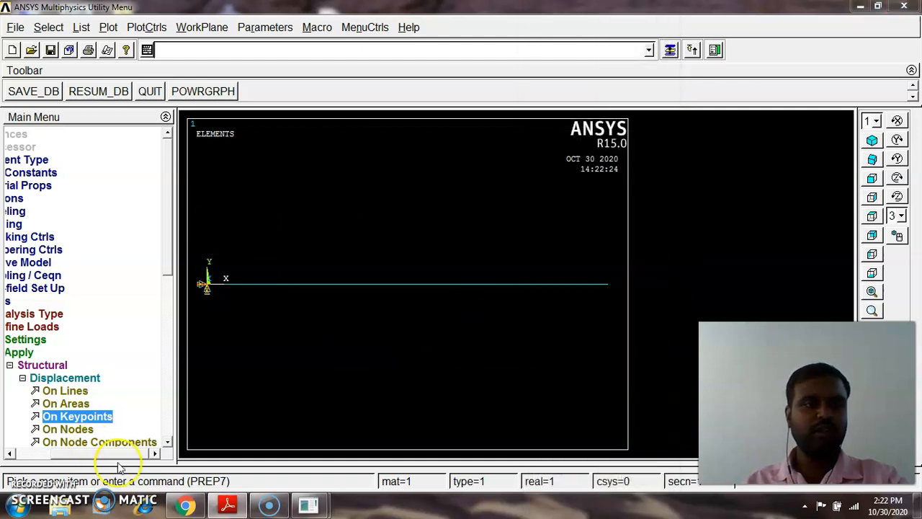
Define a new Transient analysis using the Mode Superposition solution method.
drag(105, 454, 38, 436)
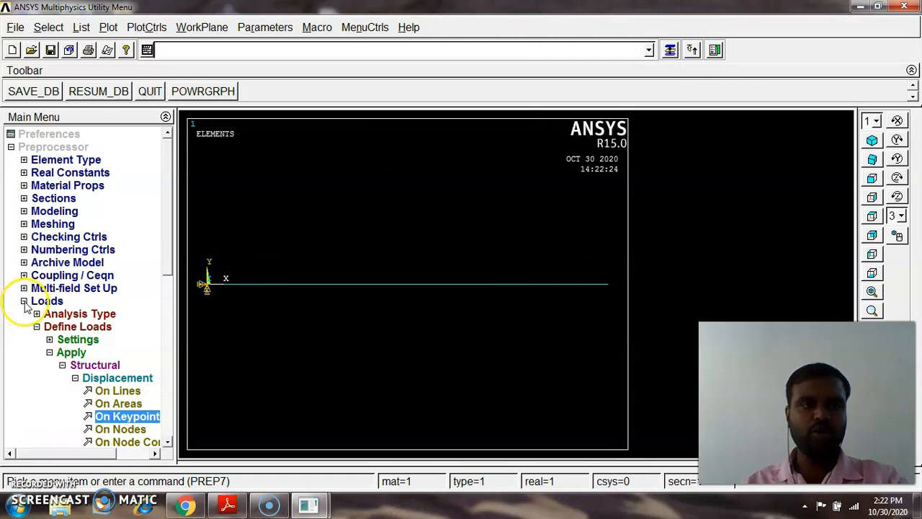
click(36, 326)
click(85, 324)
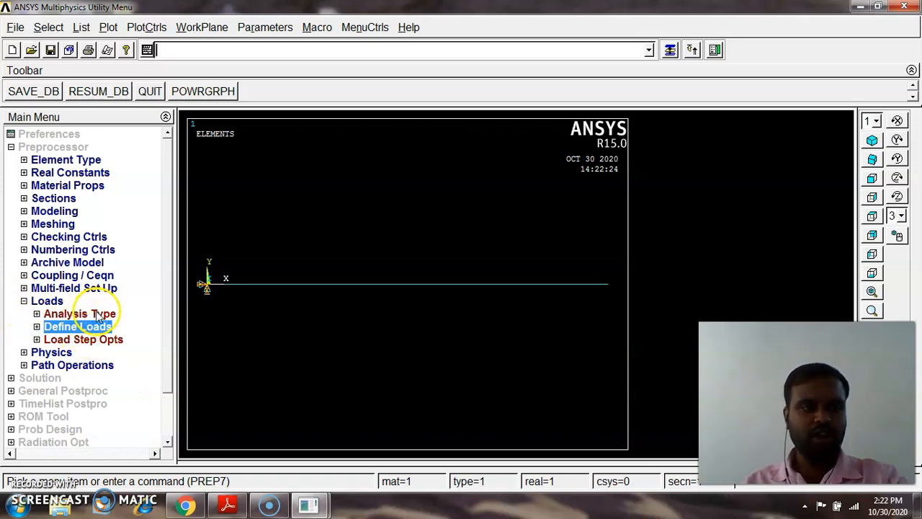
click(85, 314)
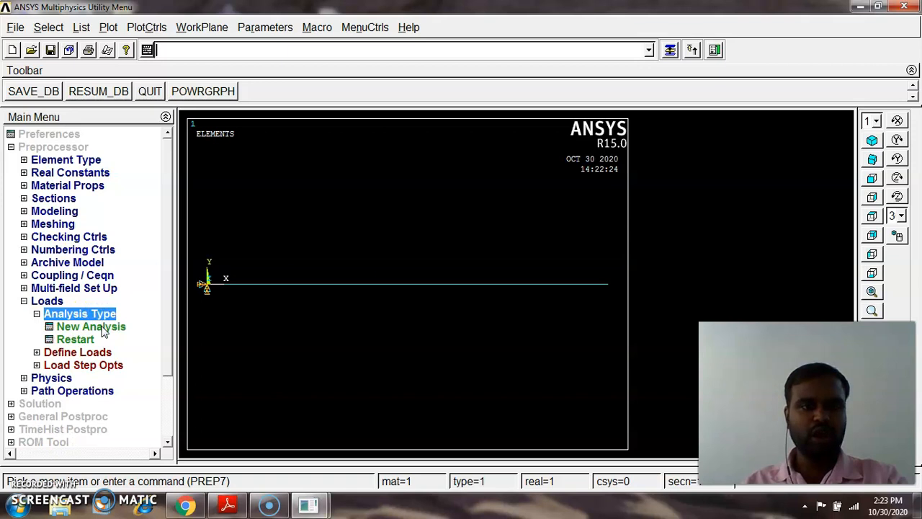
click(103, 329)
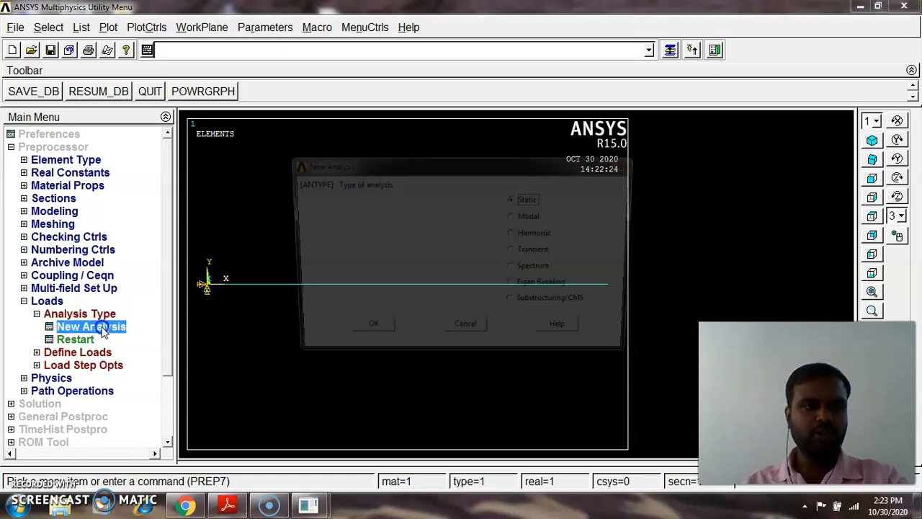
click(534, 253)
click(365, 333)
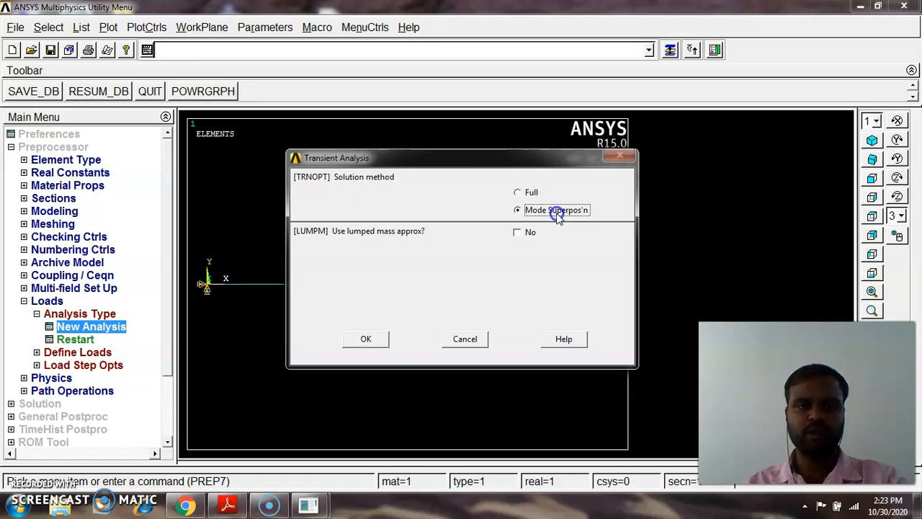
click(364, 339)
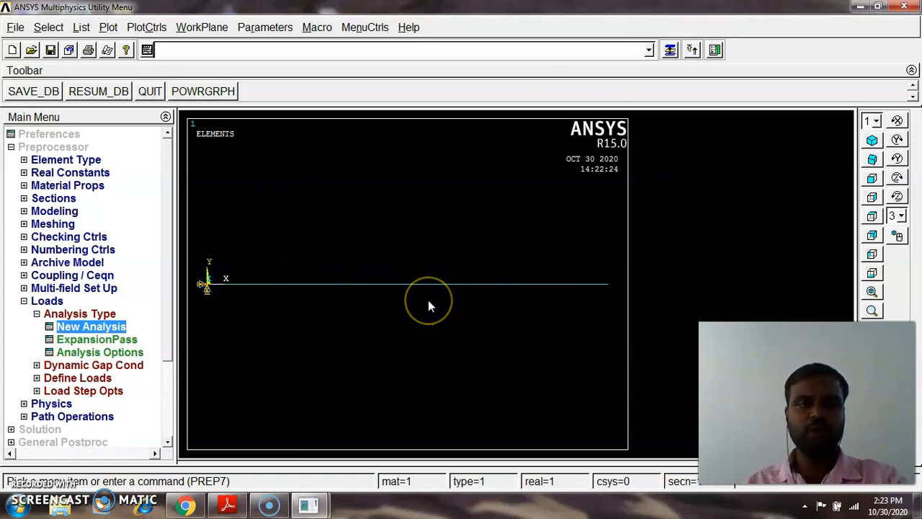
Set the maximum mode number to 1 in the mode superposition transient analysis options.
click(112, 353)
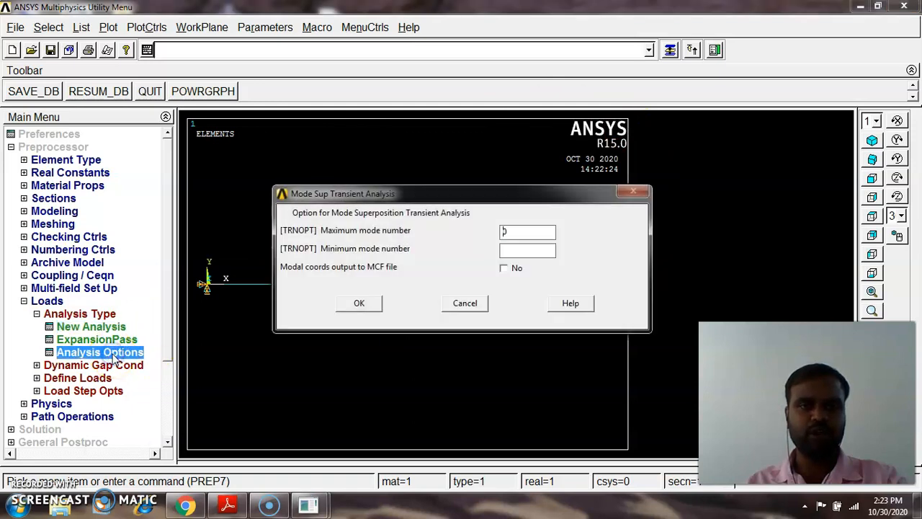
double_click(504, 230)
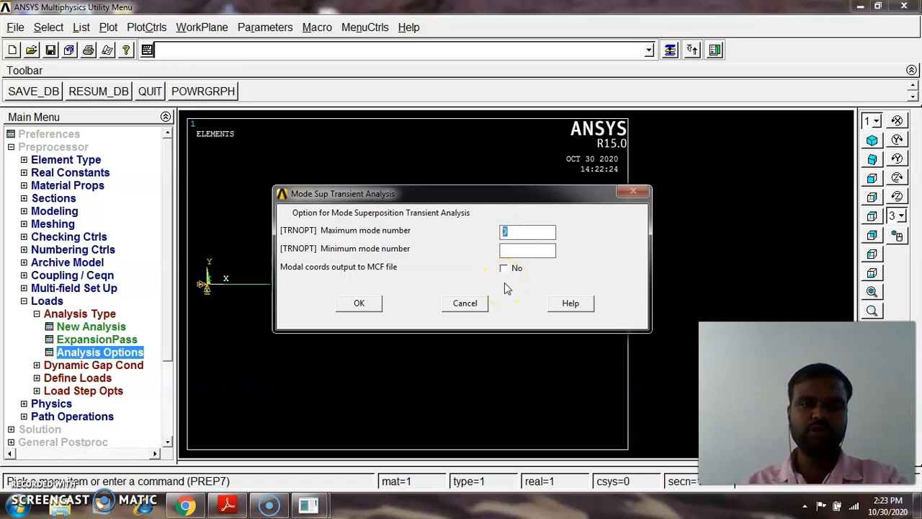
key(BackSpace)
text(1)
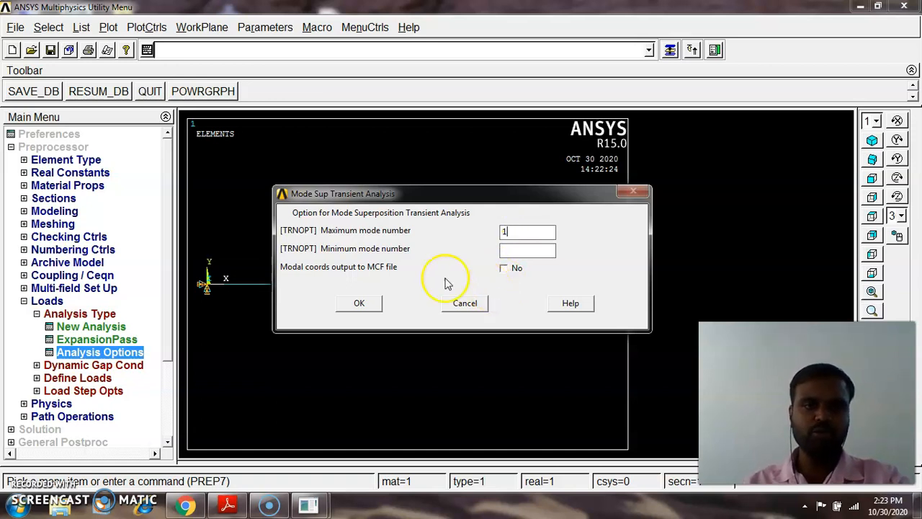
click(359, 302)
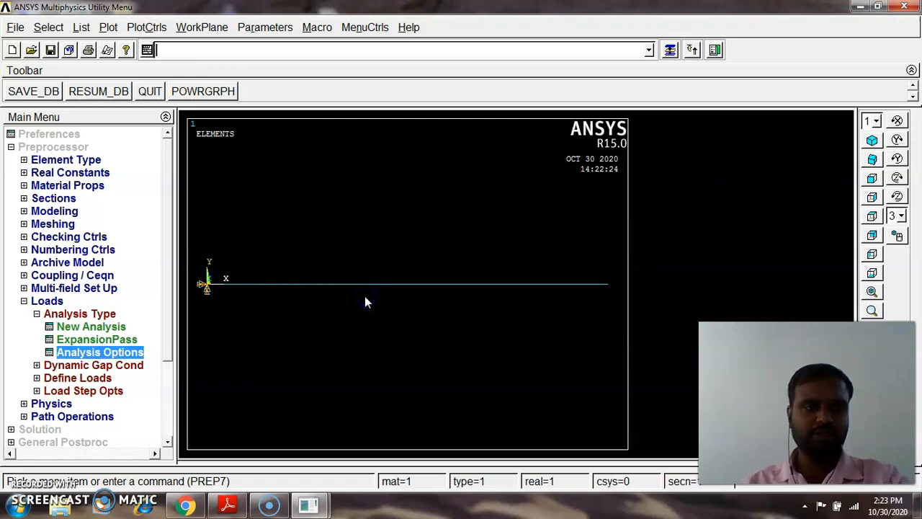
Set the load step's time step size to 0.001 with Stepped boundary conditions.
click(108, 391)
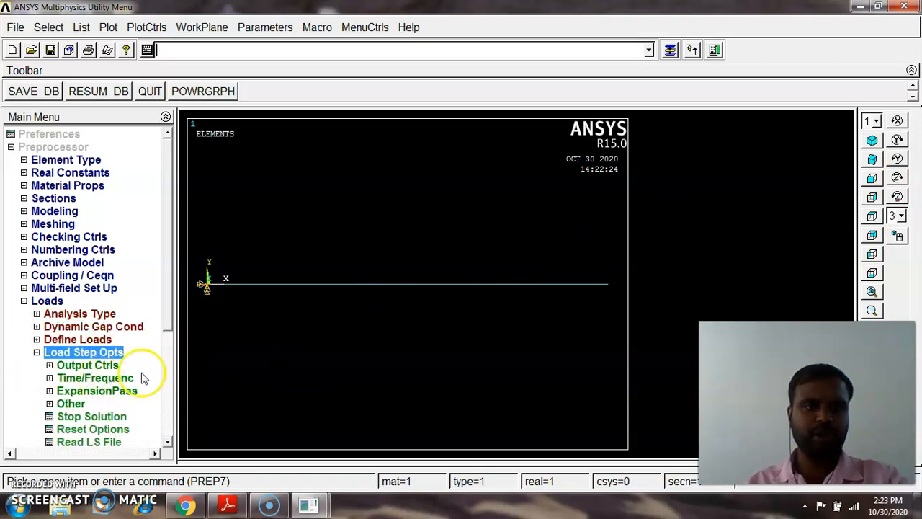
drag(165, 308, 159, 335)
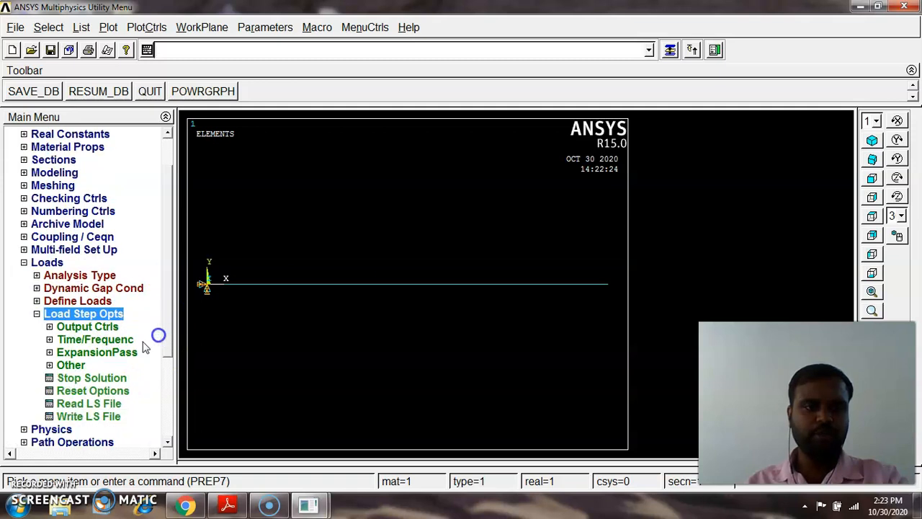
click(99, 340)
click(104, 354)
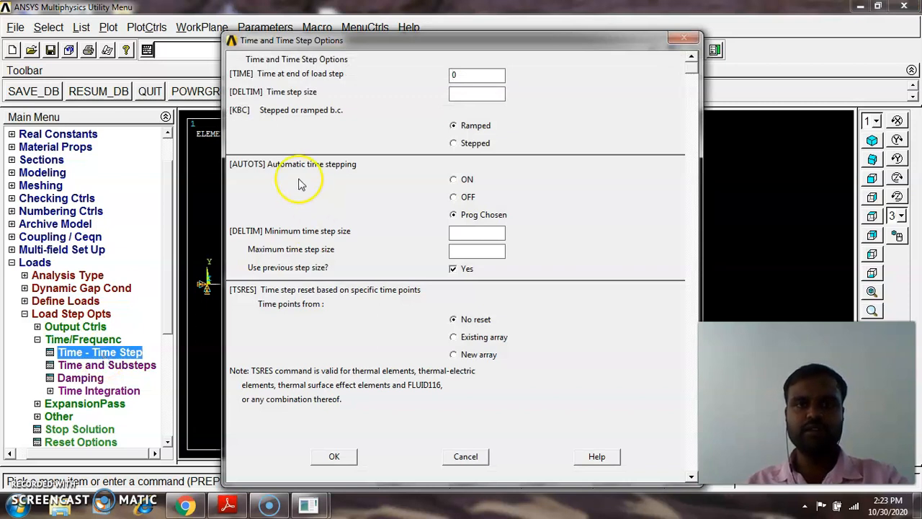
click(479, 105)
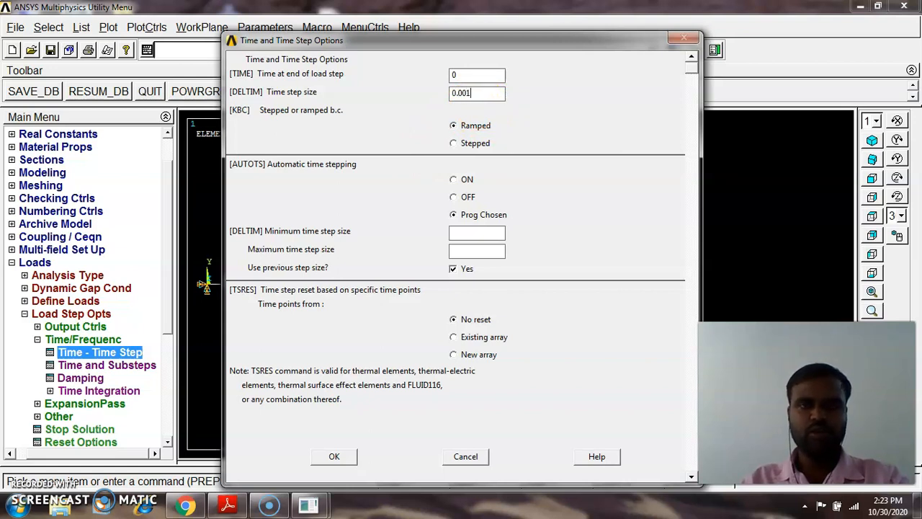
click(472, 143)
click(343, 459)
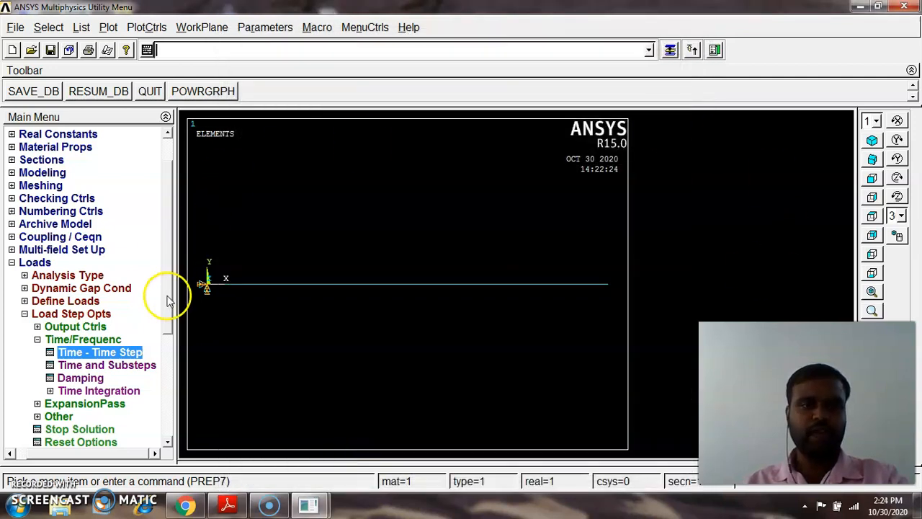
Write the first load step to a load step file.
click(37, 341)
click(88, 416)
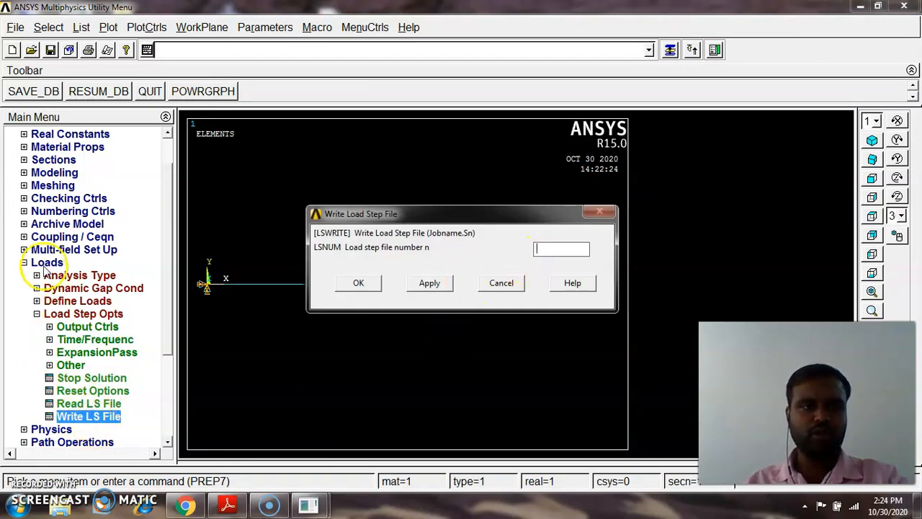
click(554, 245)
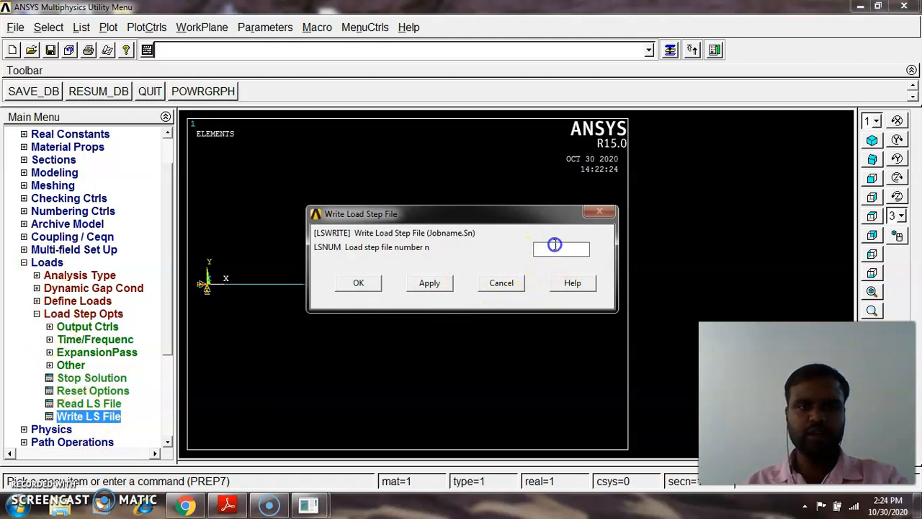
click(360, 284)
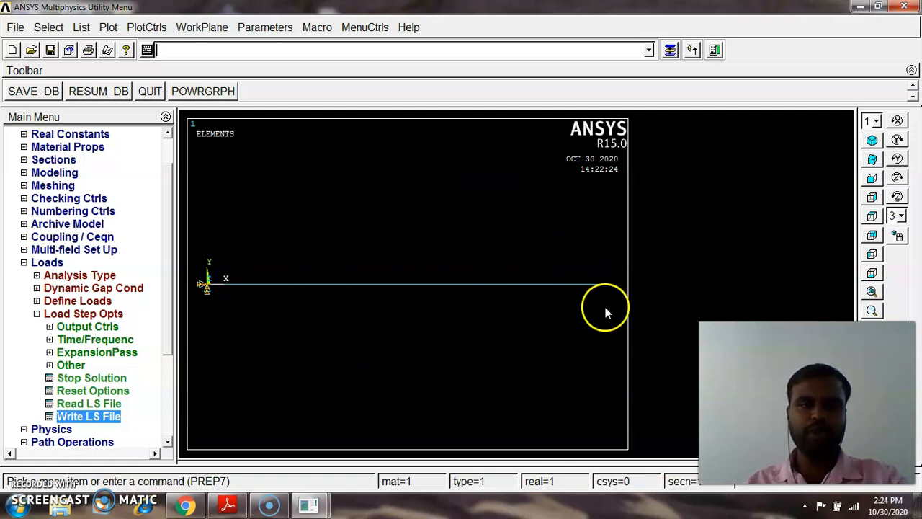
Apply the lab PDF's 100 N load as a constant downward FY force on the keypoint at the beam's free end.
click(37, 313)
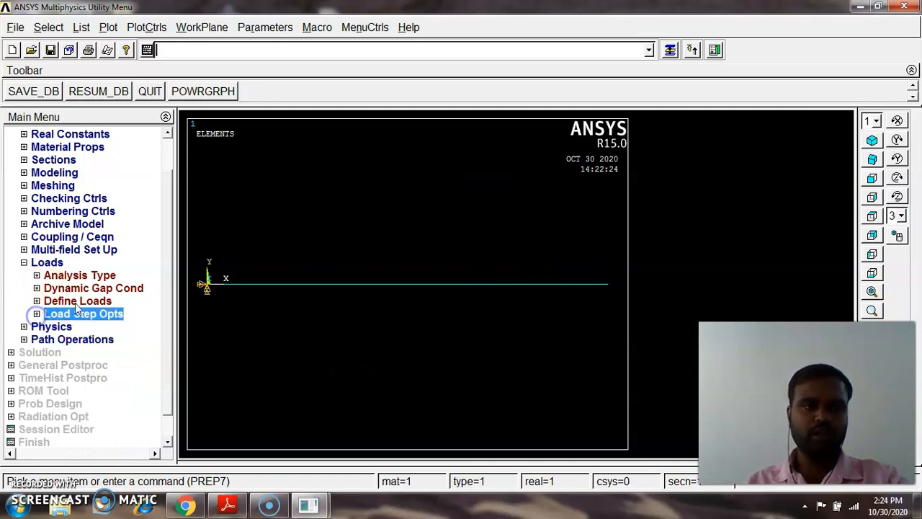
click(76, 302)
click(51, 353)
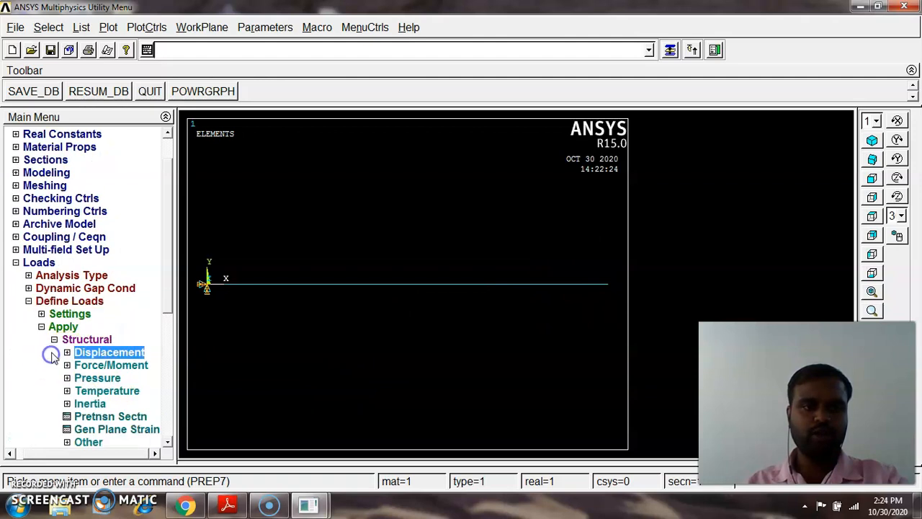
click(79, 365)
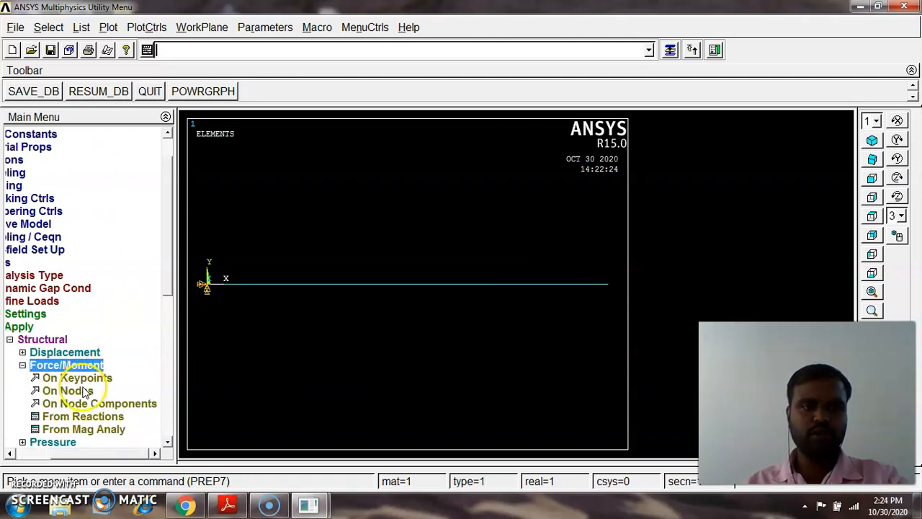
click(75, 378)
click(610, 294)
drag(86, 238, 433, 95)
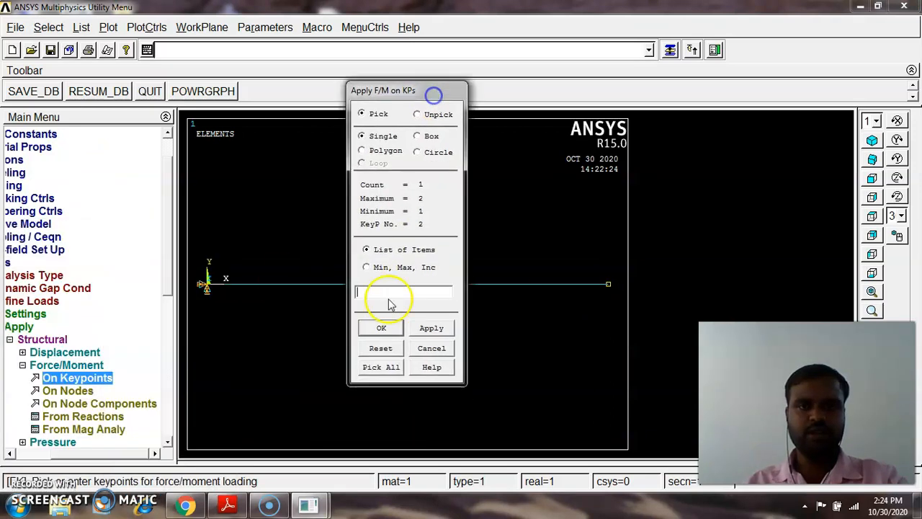
click(381, 327)
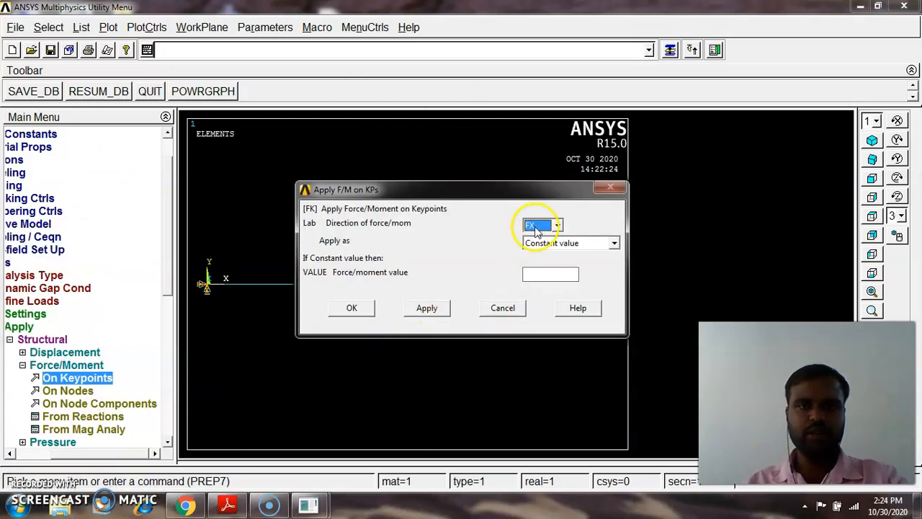
click(228, 506)
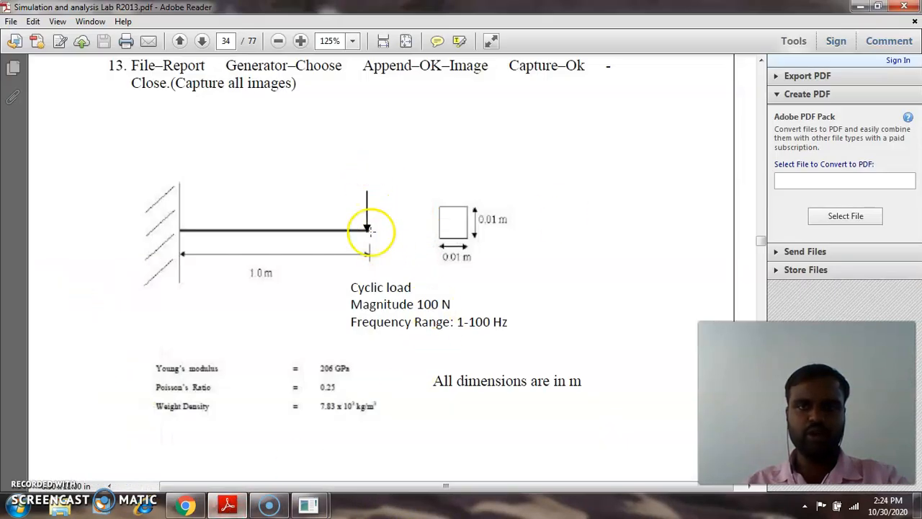
click(861, 6)
click(559, 225)
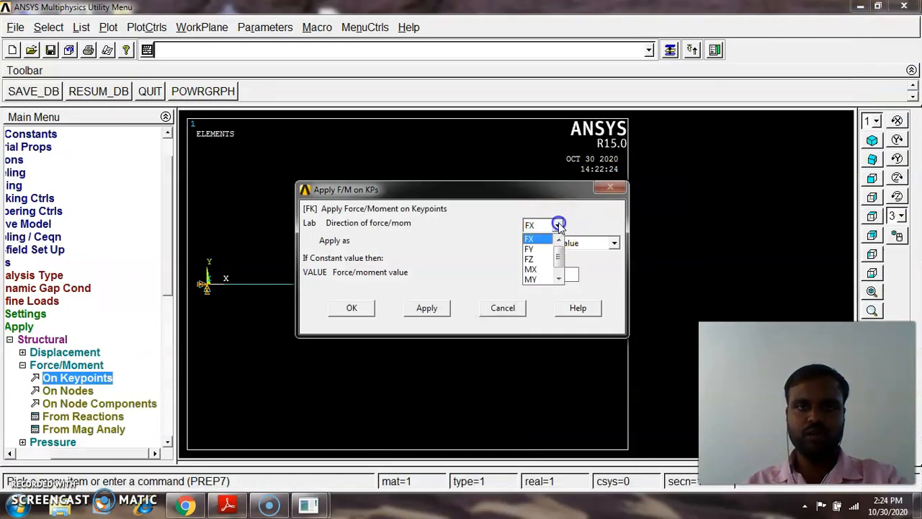
click(533, 249)
click(558, 274)
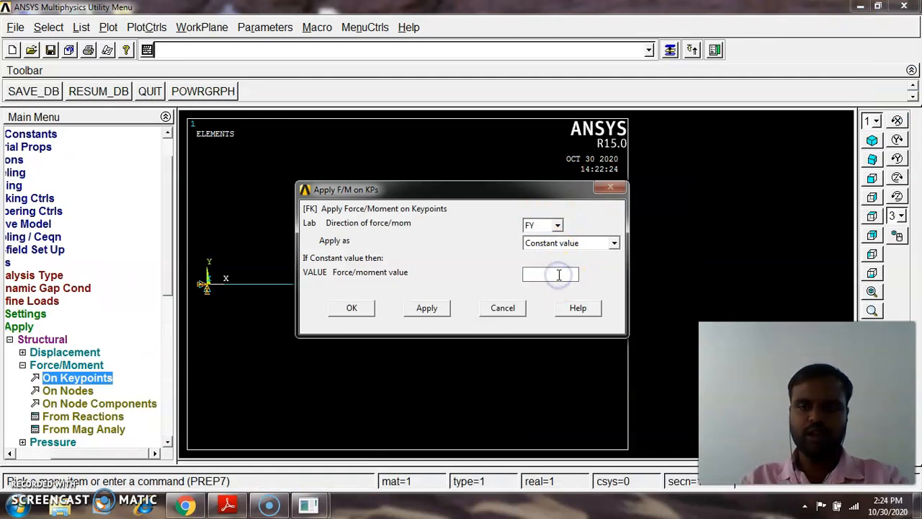
click(351, 309)
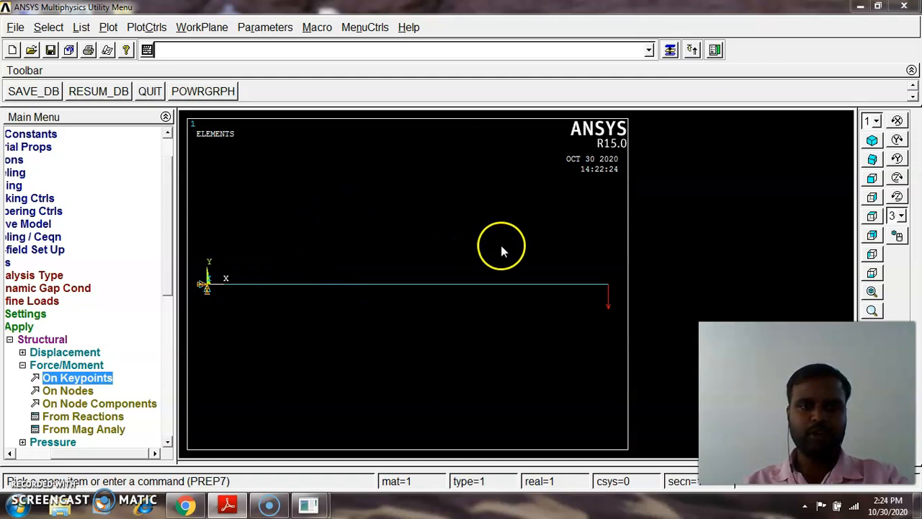
Set the time at the end of the load step to 0.001 in the time and time step options.
click(24, 365)
click(45, 340)
click(54, 340)
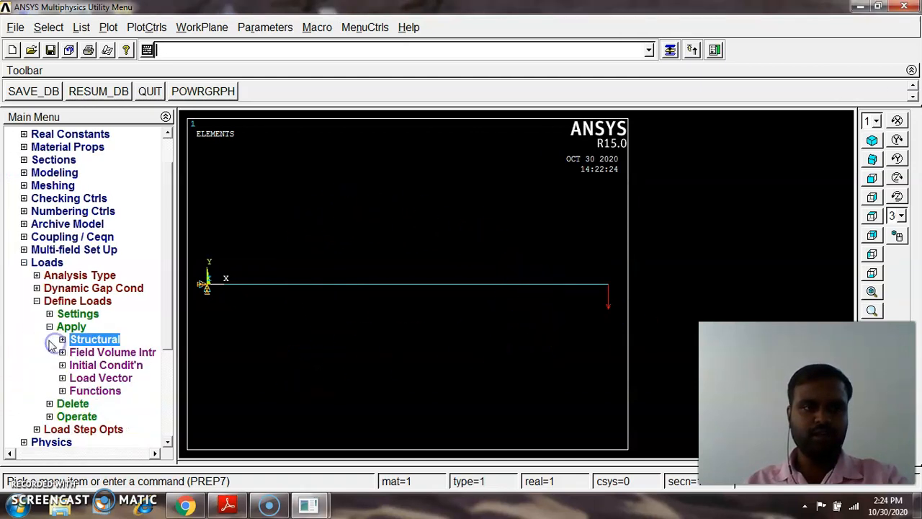
click(49, 328)
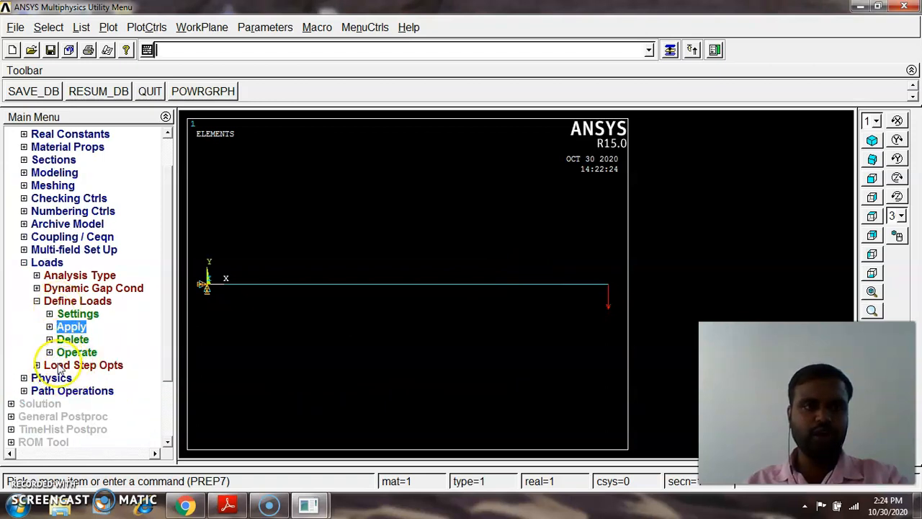
click(37, 301)
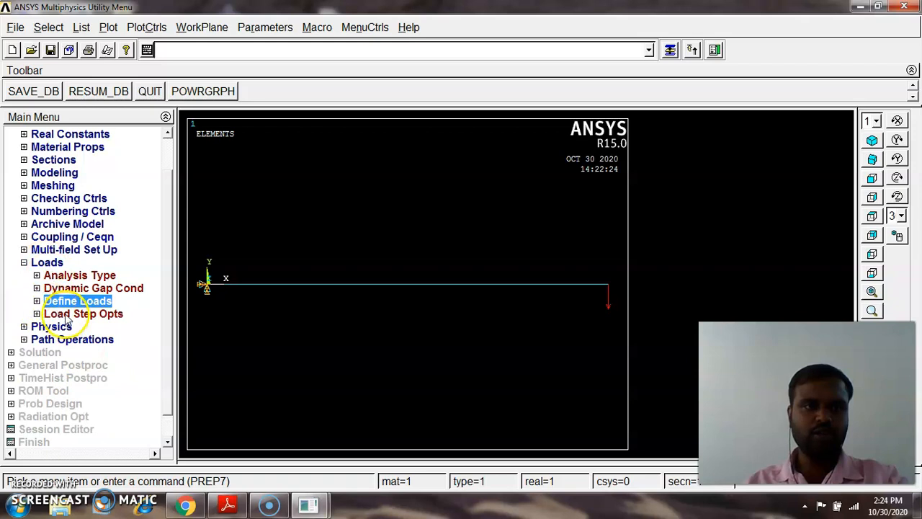
click(37, 314)
click(82, 340)
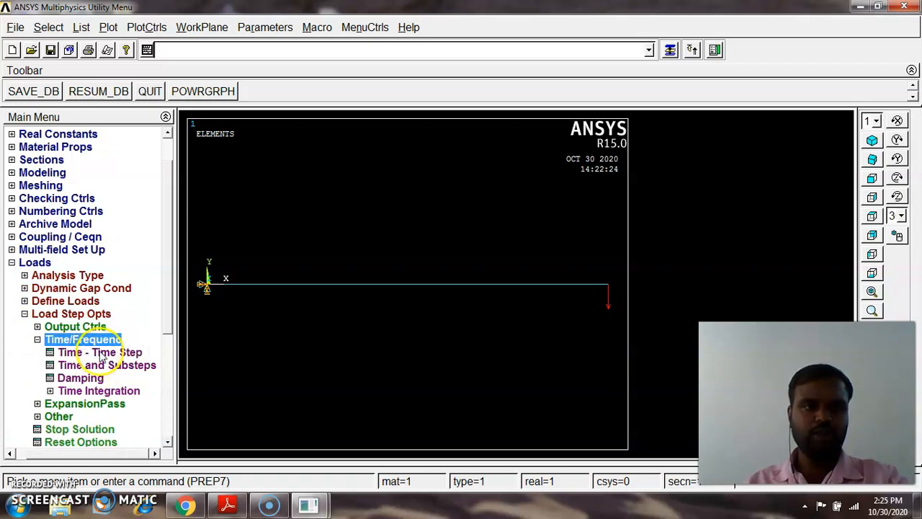
click(90, 352)
click(483, 77)
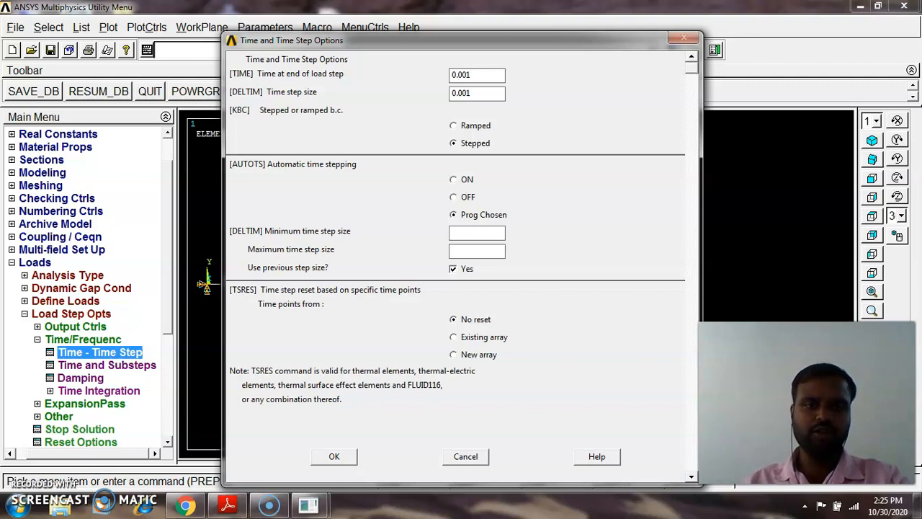
click(345, 456)
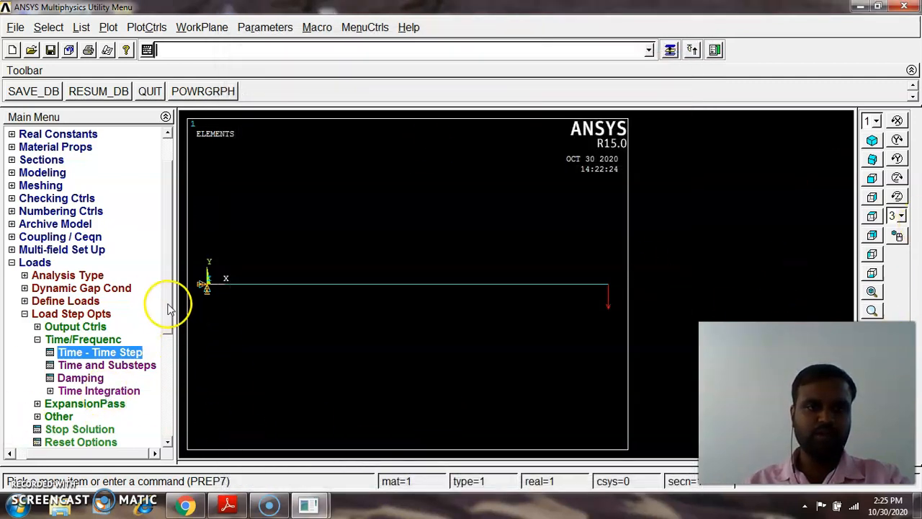
Write the loaded beam's settings to load step file number 2.
drag(167, 315, 164, 356)
click(104, 391)
drag(542, 248, 517, 252)
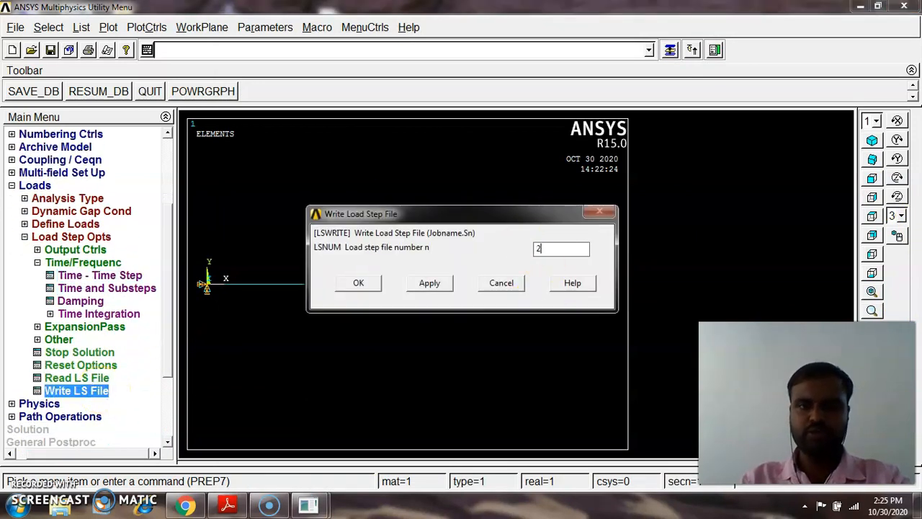
text(2)
click(370, 283)
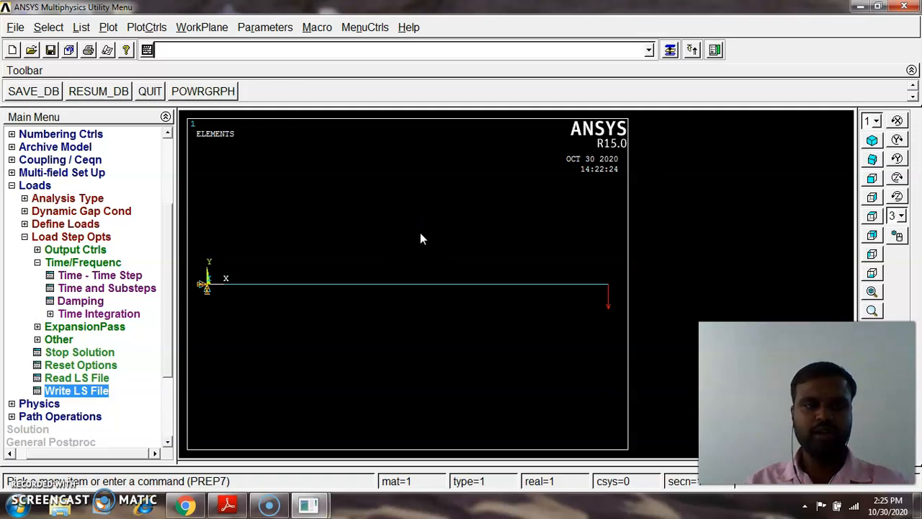
Delete all forces and moments from the keypoint at the beam's free end.
click(25, 236)
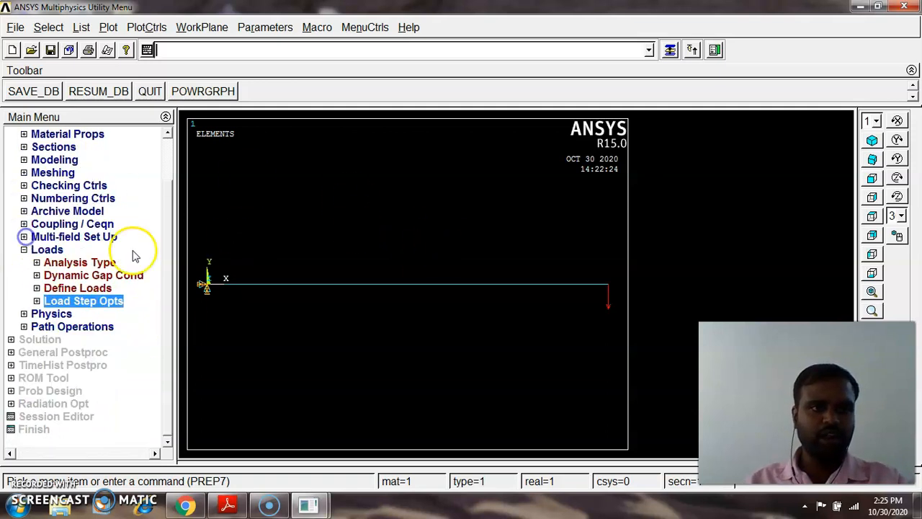
click(53, 289)
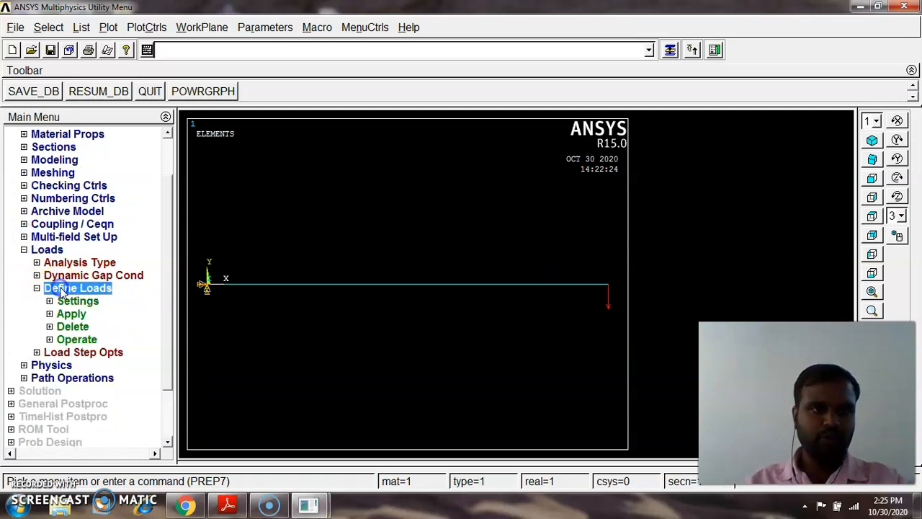
click(73, 326)
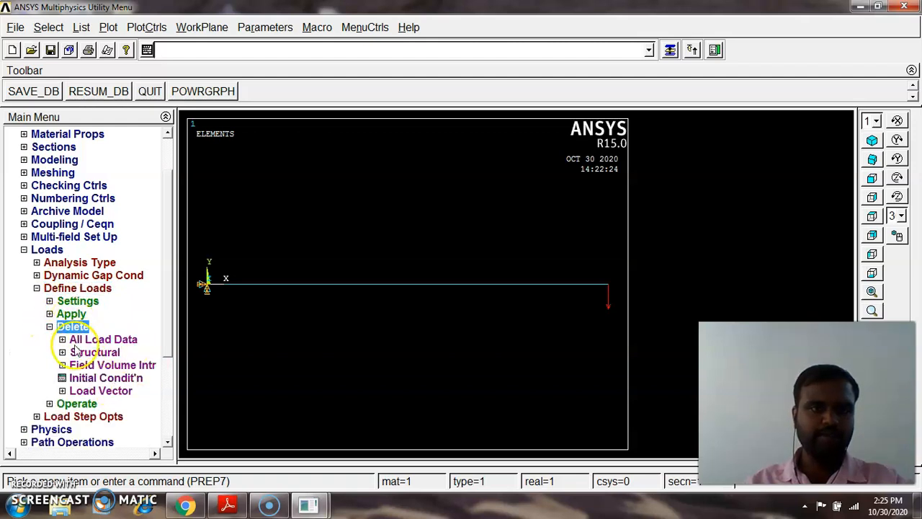
click(63, 352)
scroll(169, 319, down, 2)
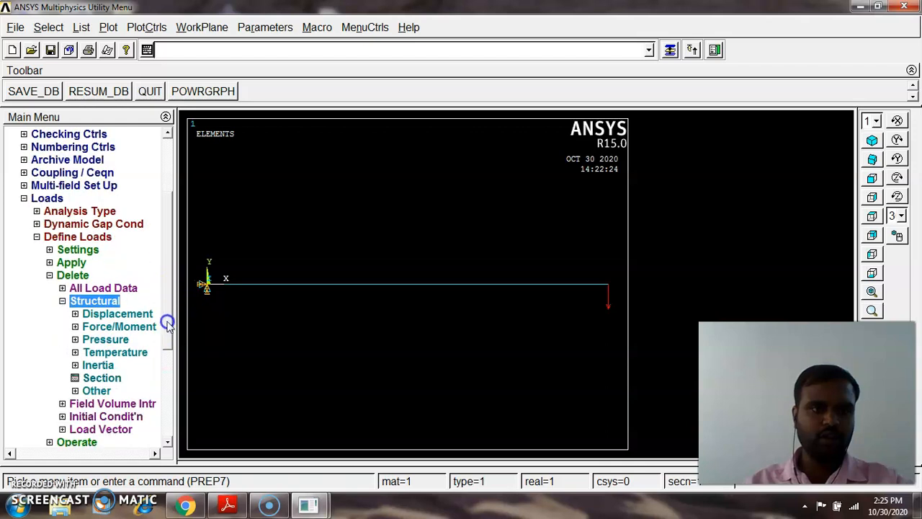
click(114, 325)
click(93, 340)
click(608, 284)
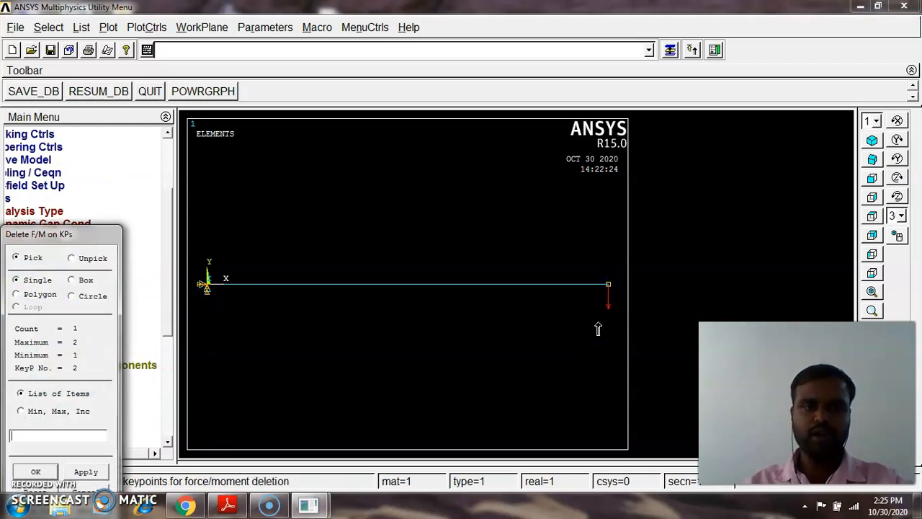
click(35, 471)
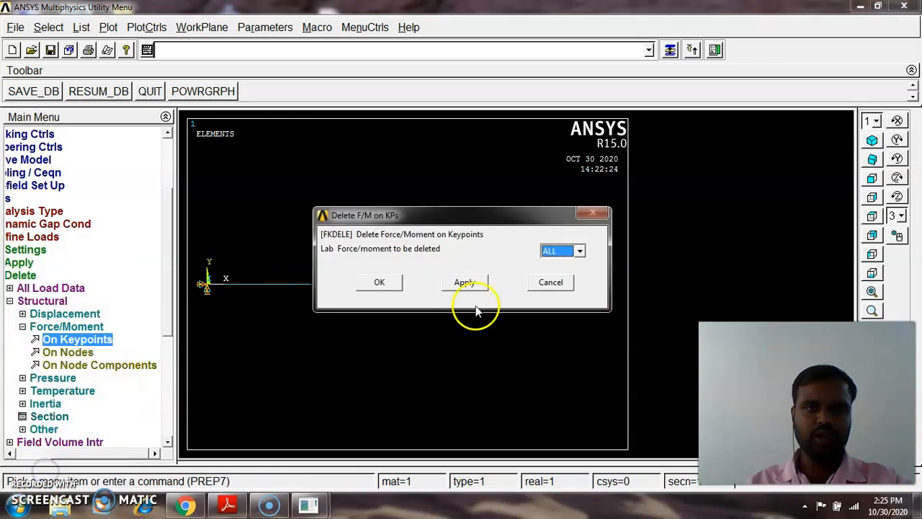
click(376, 283)
Switch to a blank Paint canvas and pencil-sketch a downward load arrow on a beam line, labelled with time values and F = 0.
click(16, 506)
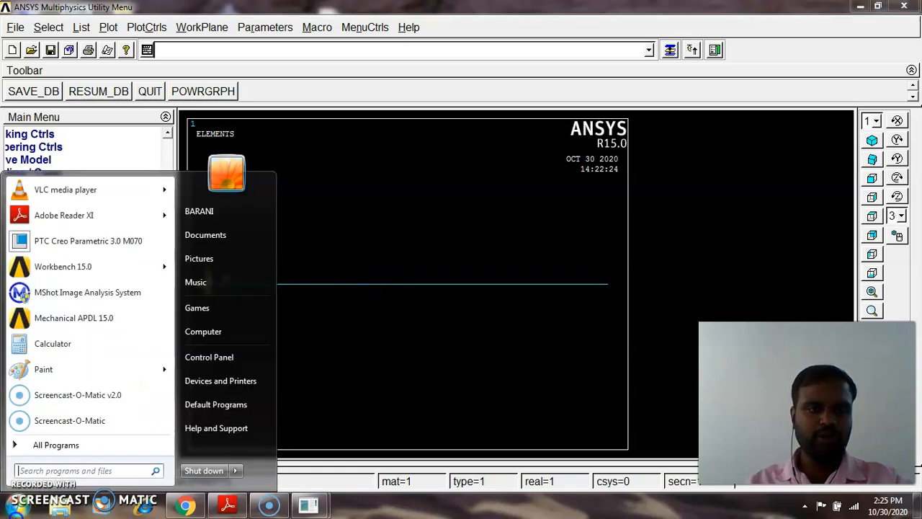
click(43, 368)
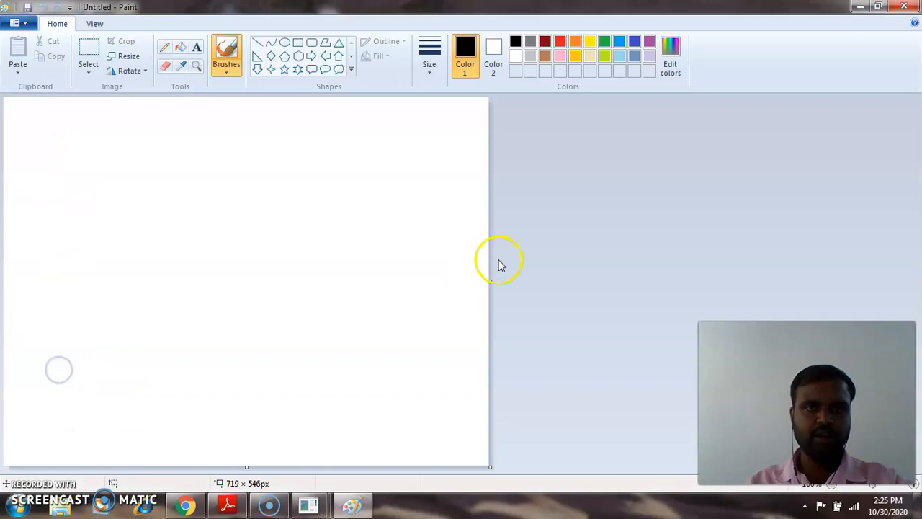
click(164, 48)
mouse_move(217, 144)
mouse_down()
mouse_move(214, 214)
mouse_move(195, 198)
mouse_move(235, 208)
mouse_up()
drag(167, 233, 281, 240)
mouse_move(282, 153)
mouse_down()
mouse_move(293, 163)
mouse_move(277, 160)
mouse_up()
mouse_move(306, 189)
mouse_down()
mouse_move(299, 203)
mouse_move(319, 222)
mouse_up()
click(348, 203)
drag(380, 180, 379, 200)
drag(432, 145, 437, 190)
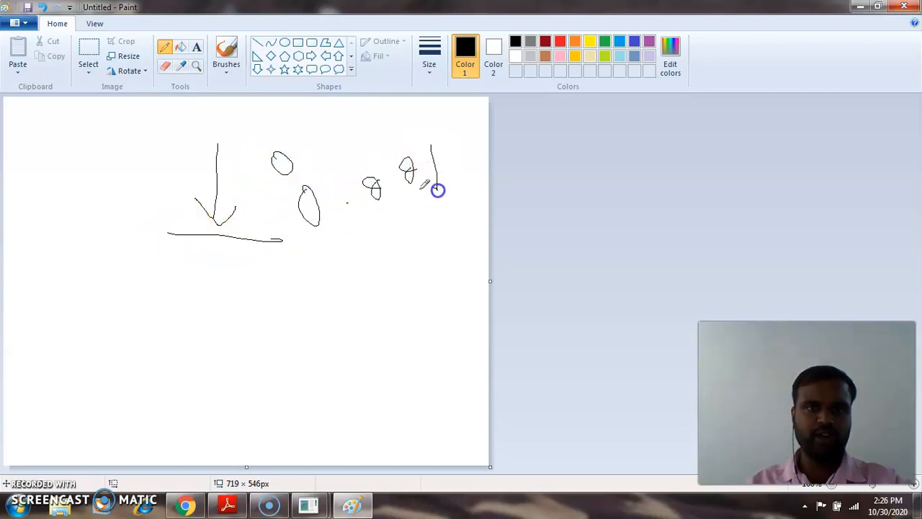
mouse_move(315, 256)
mouse_down()
mouse_move(331, 256)
mouse_move(354, 233)
mouse_up()
drag(265, 246, 276, 268)
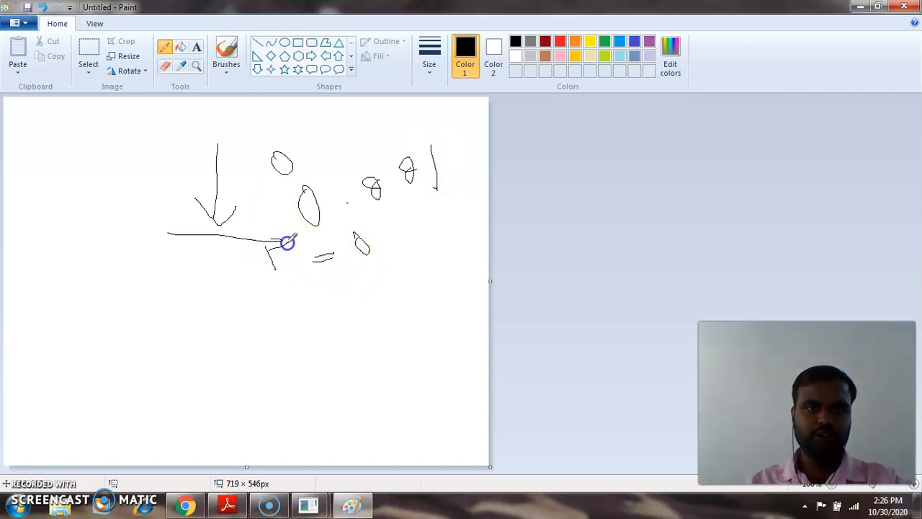
Sketch a second beam with a downward arrow labelled F 100N and 0.001 twice, plus a third beam with an arrow labelled = 0.
drag(208, 290, 207, 318)
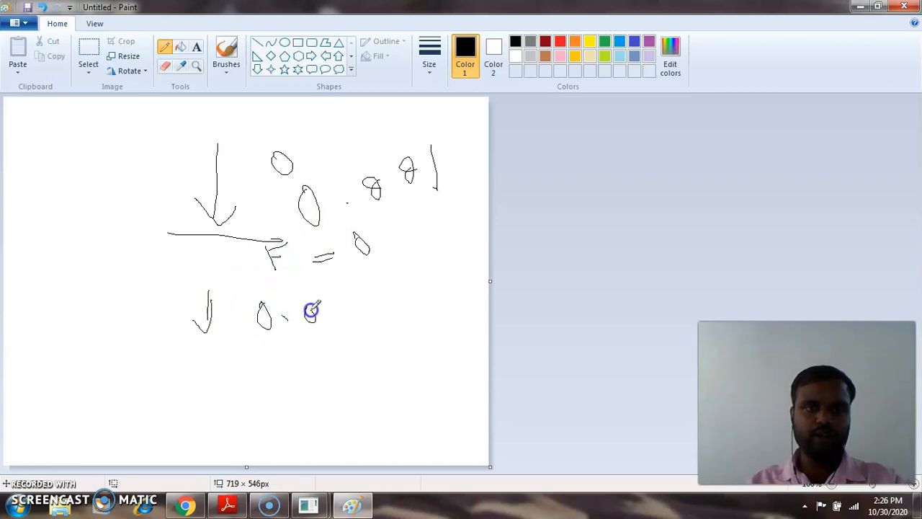
drag(326, 326, 322, 311)
drag(350, 303, 353, 337)
drag(291, 353, 292, 364)
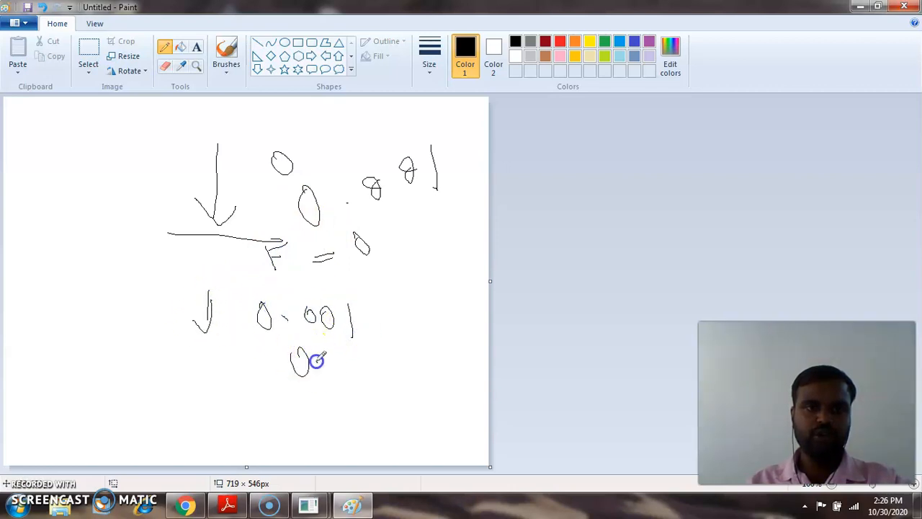
drag(360, 348, 360, 370)
click(154, 324)
drag(144, 332, 218, 339)
drag(211, 291, 210, 297)
mouse_move(159, 271)
mouse_down()
mouse_move(167, 296)
mouse_move(165, 281)
mouse_move(247, 272)
mouse_move(265, 255)
mouse_up()
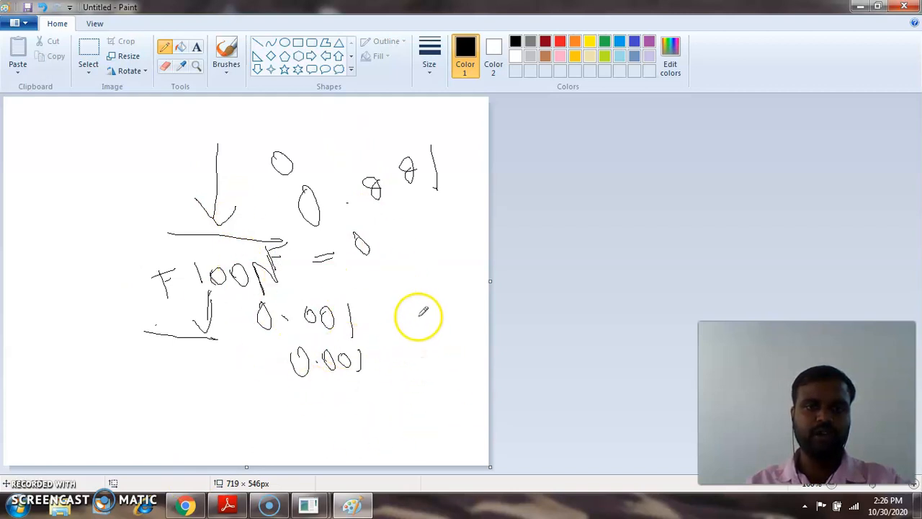
mouse_move(376, 313)
mouse_down()
mouse_move(451, 322)
mouse_move(455, 302)
mouse_up()
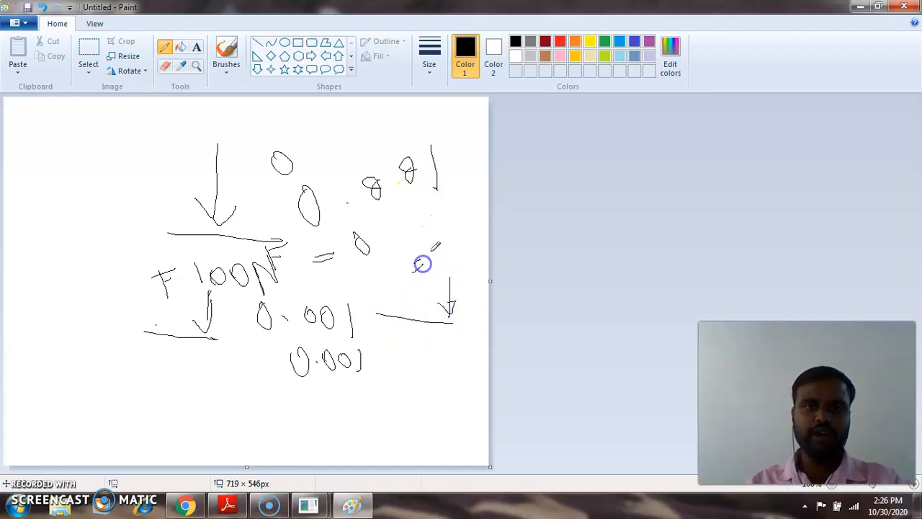
drag(435, 251, 431, 253)
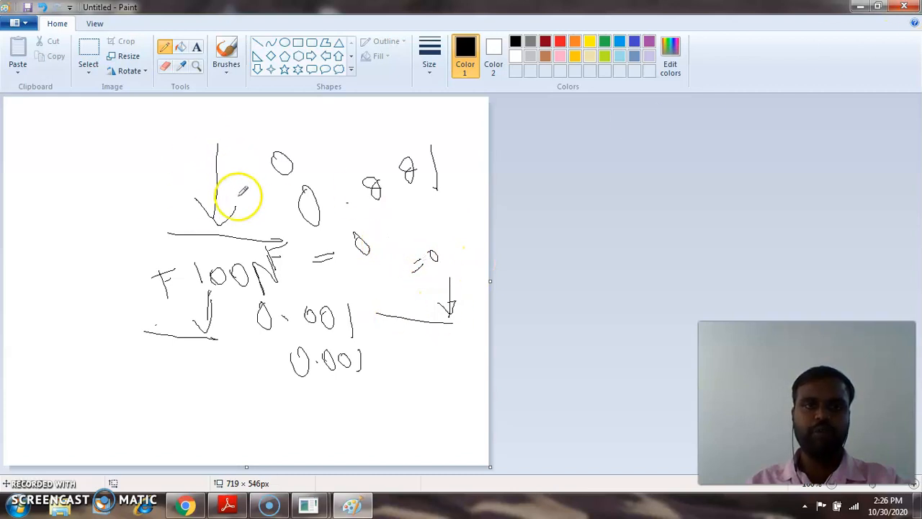
Close the Paint sketch without saving, return to ANSYS and set the time at end of load step to 1.
click(903, 6)
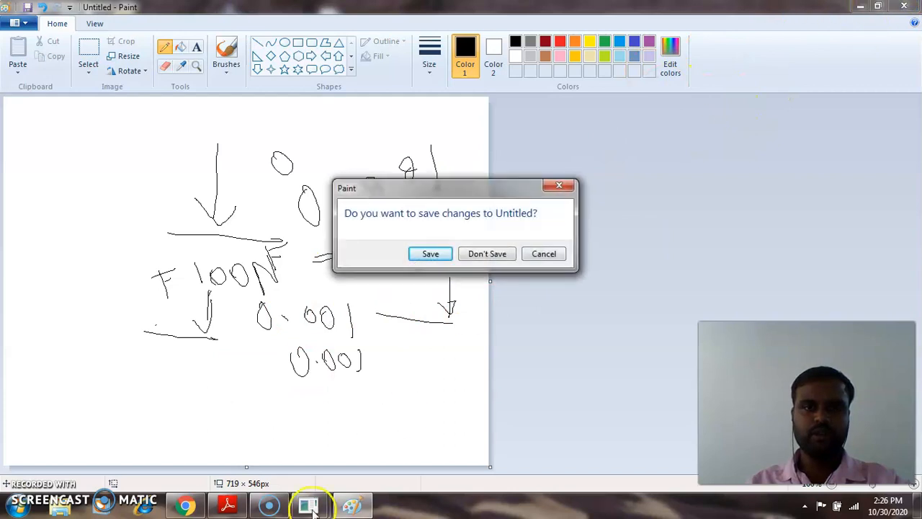
click(494, 253)
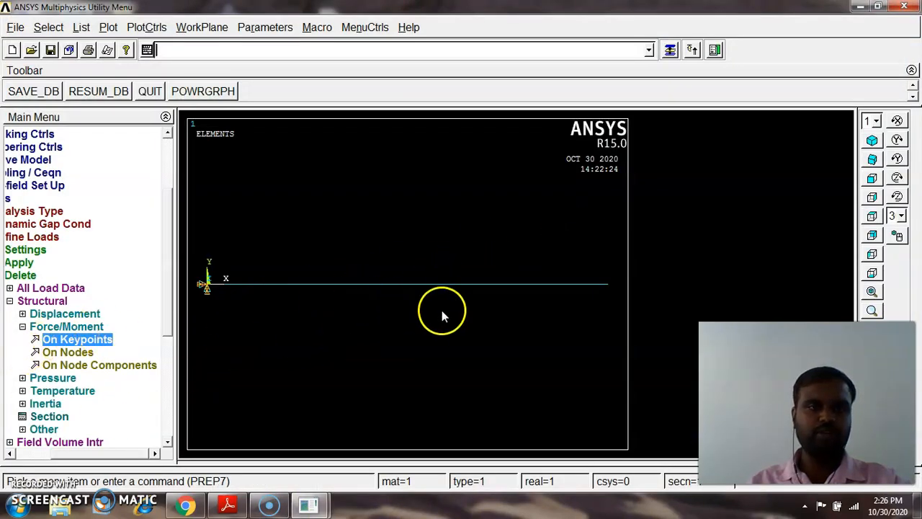
click(22, 326)
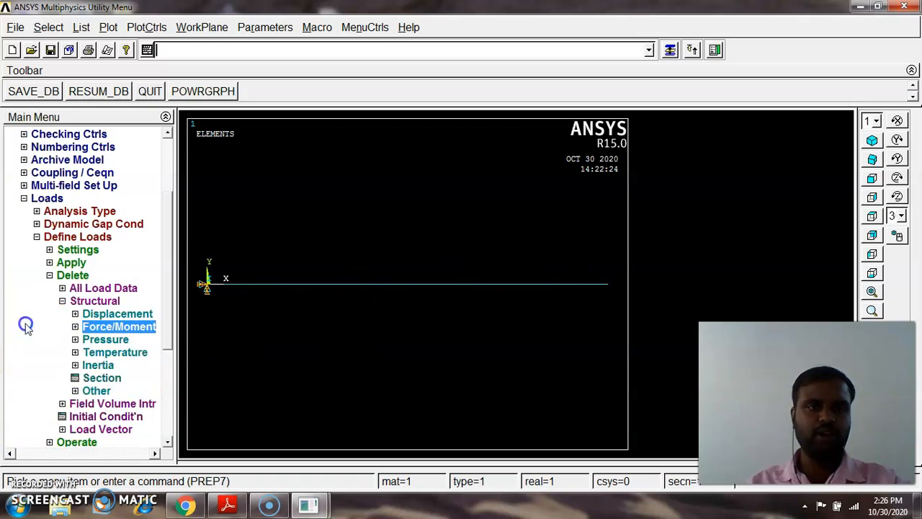
click(62, 302)
click(49, 275)
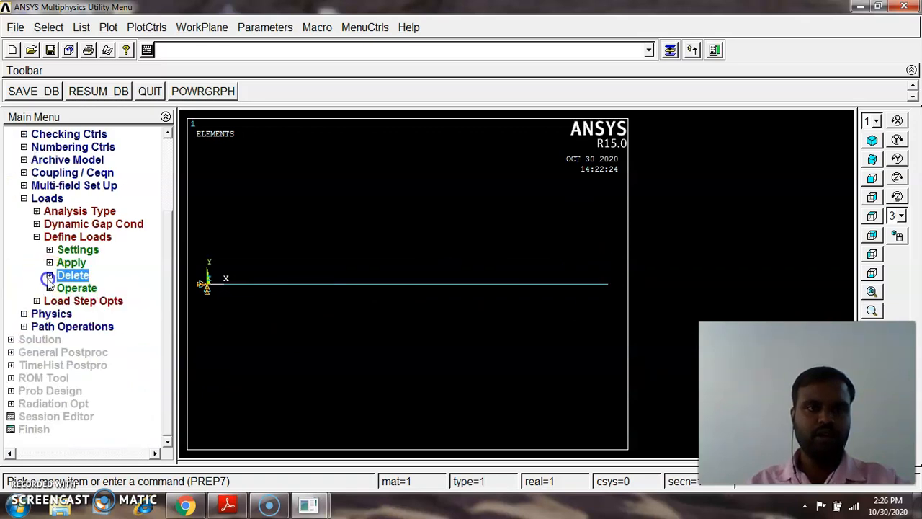
click(76, 303)
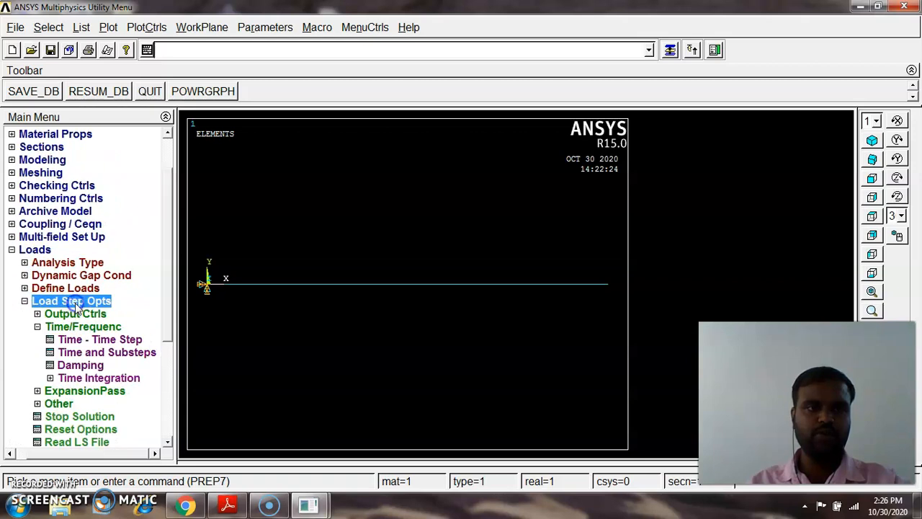
click(92, 339)
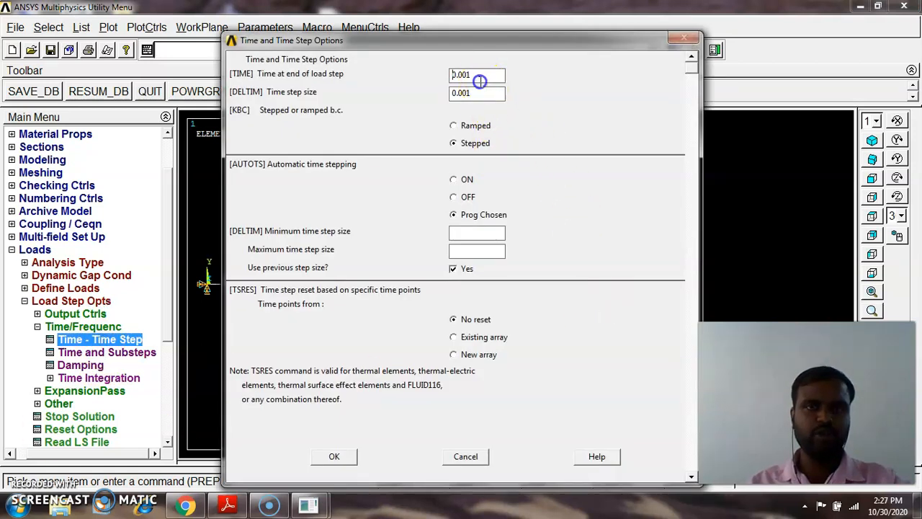
drag(483, 75, 452, 77)
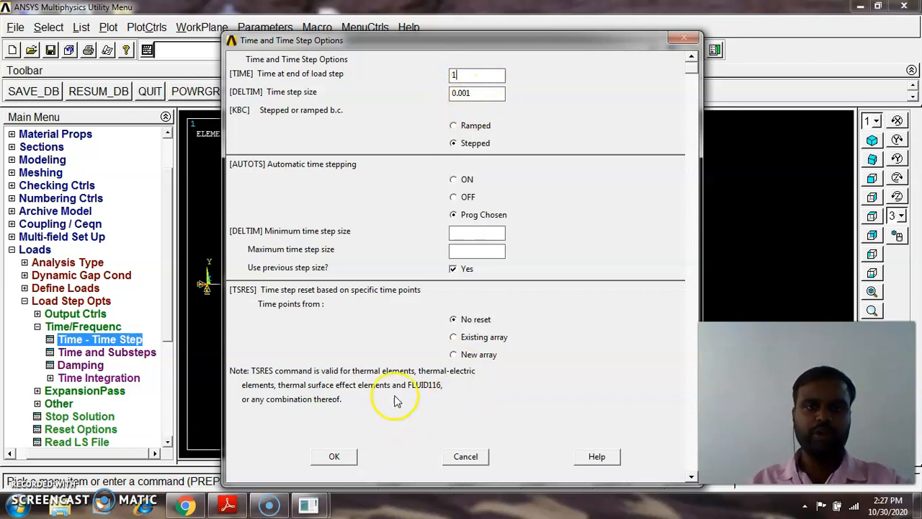
click(335, 456)
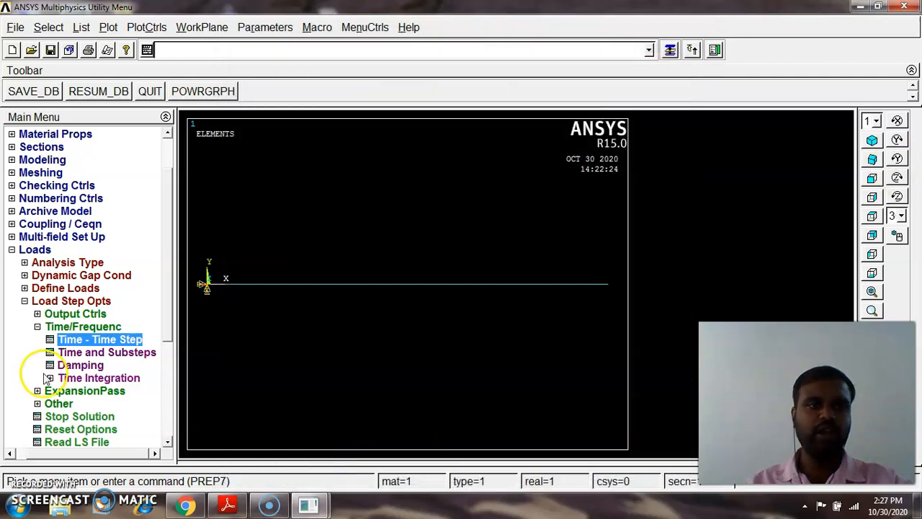
Write the unloaded beam's settings to load step file number 3.
click(37, 327)
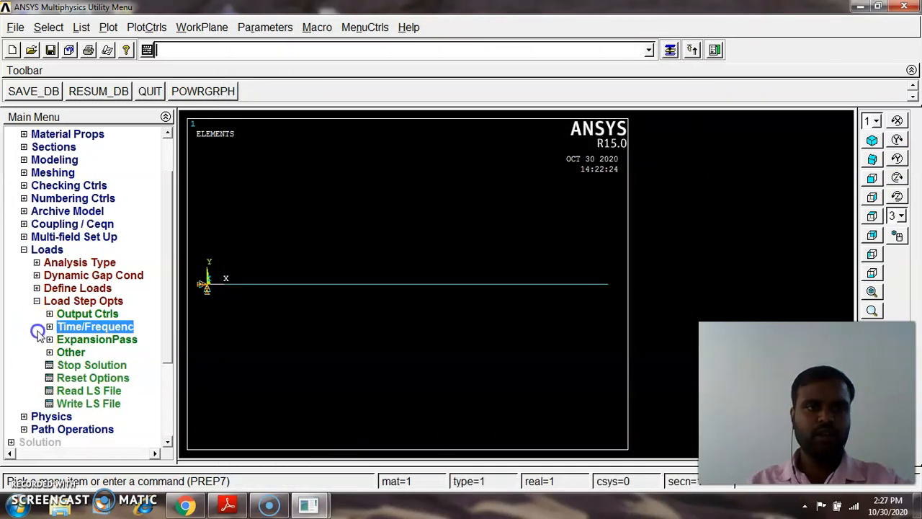
click(66, 405)
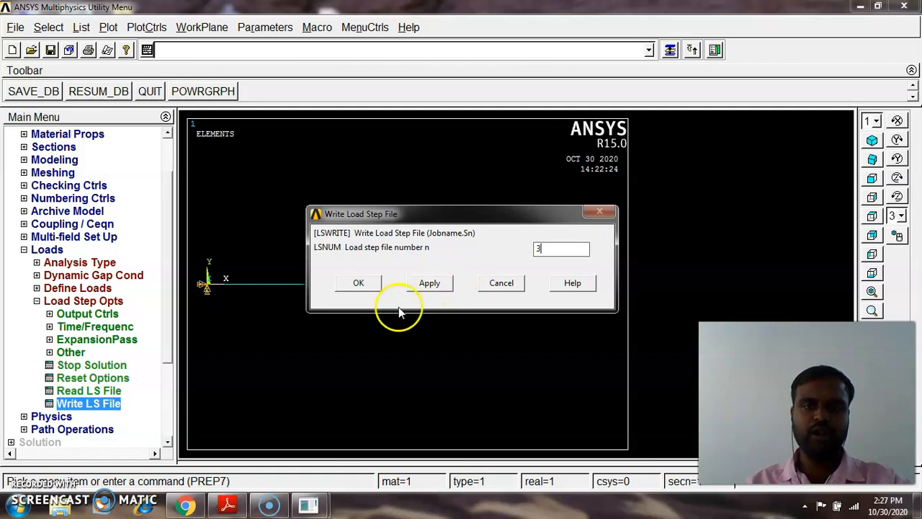
click(379, 284)
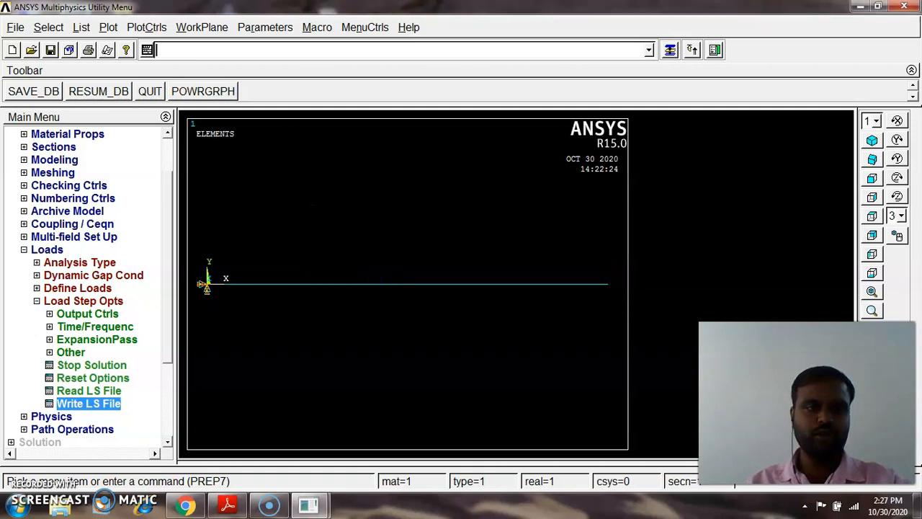
click(46, 299)
double_click(46, 249)
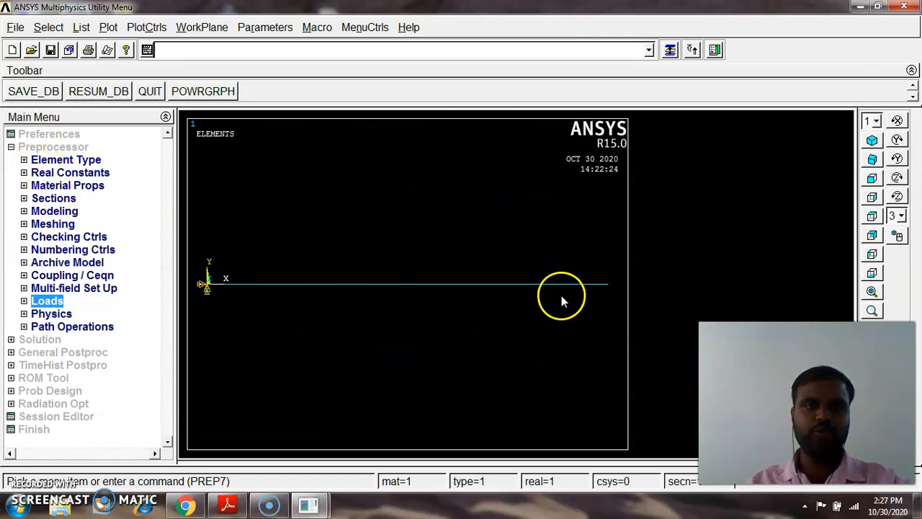
Solve the model from load step files 1 to 3 with a file number increment of 1.
double_click(43, 147)
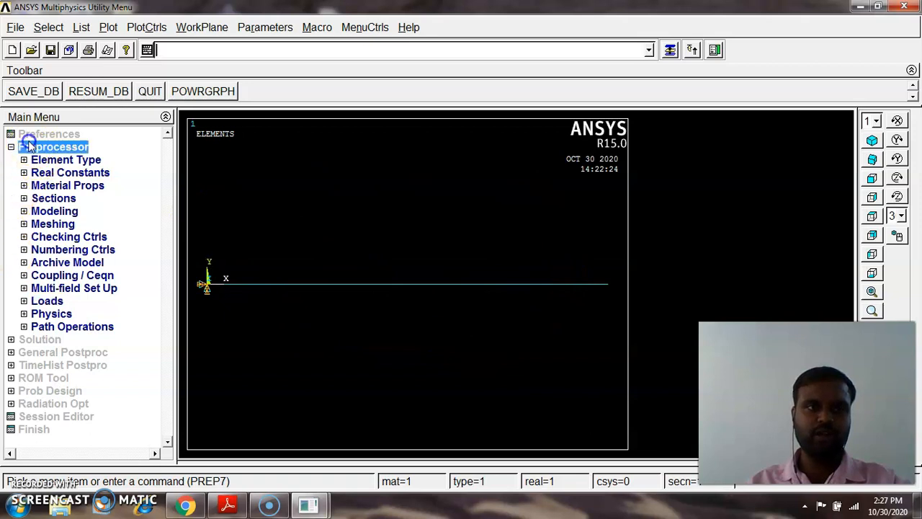
double_click(37, 160)
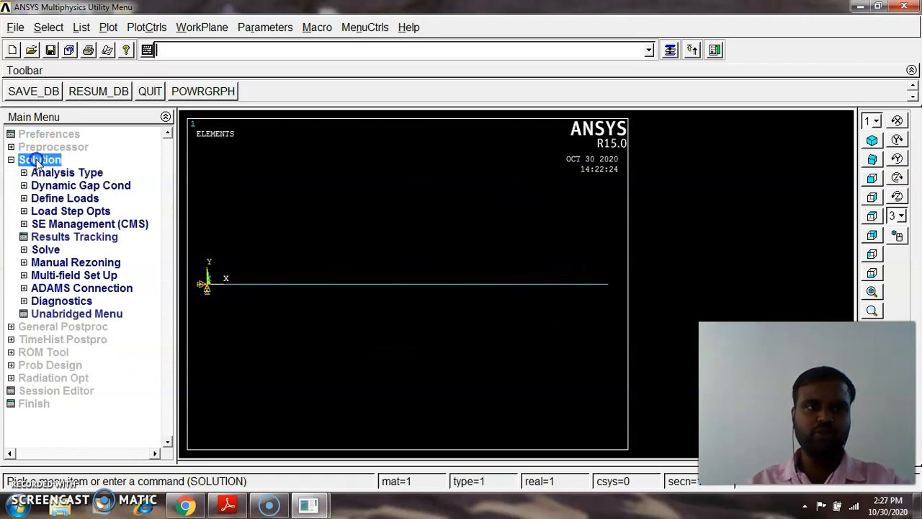
double_click(48, 249)
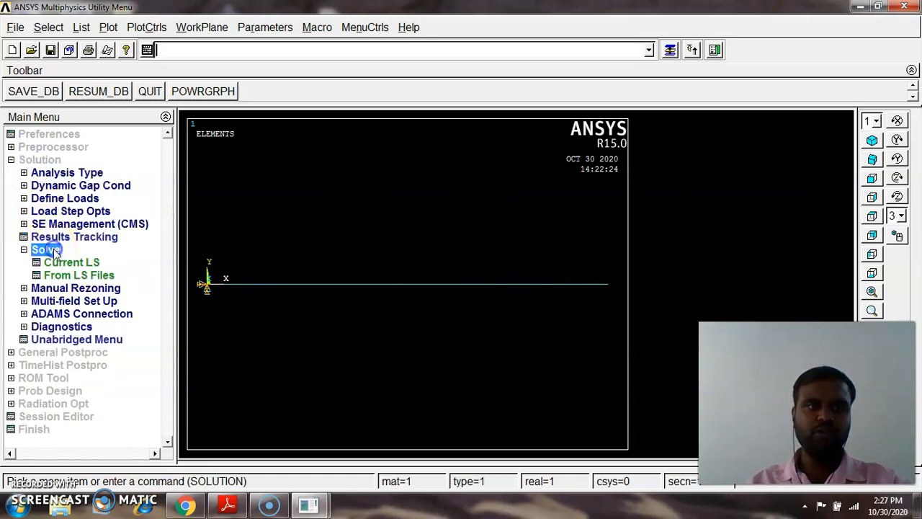
click(79, 275)
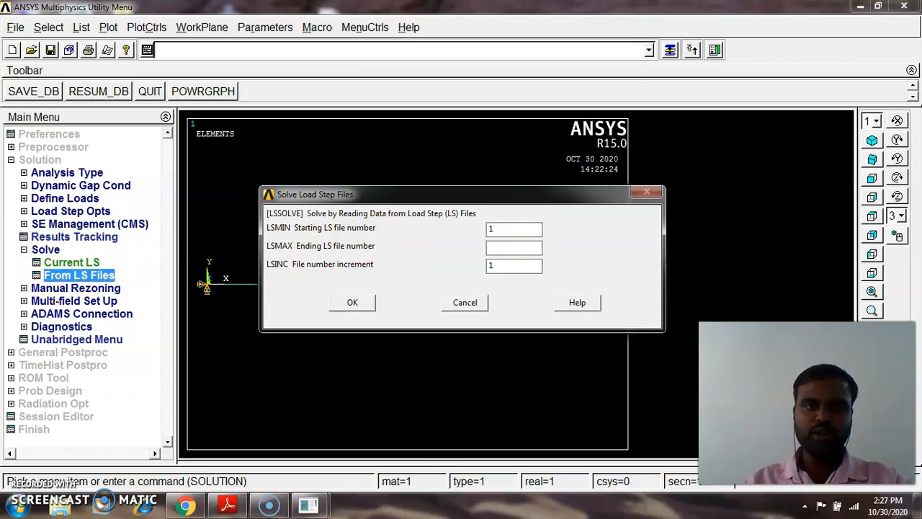
click(496, 229)
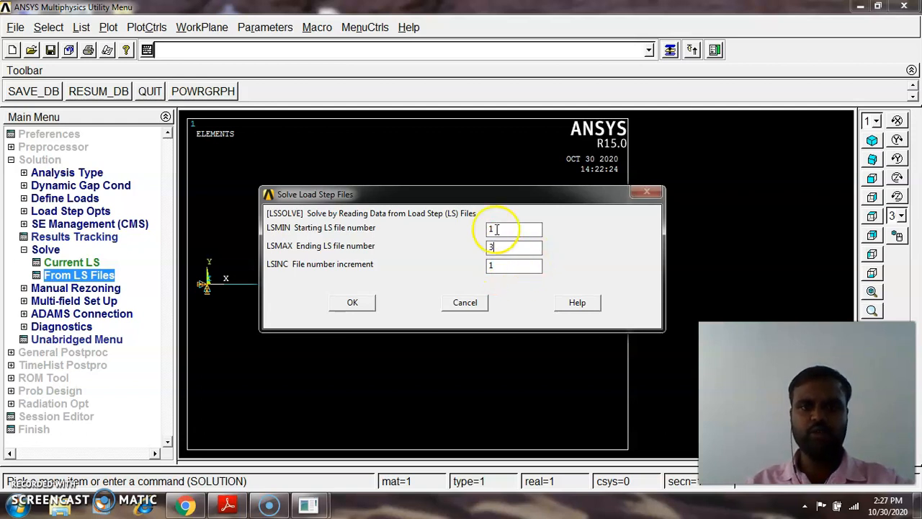
click(504, 246)
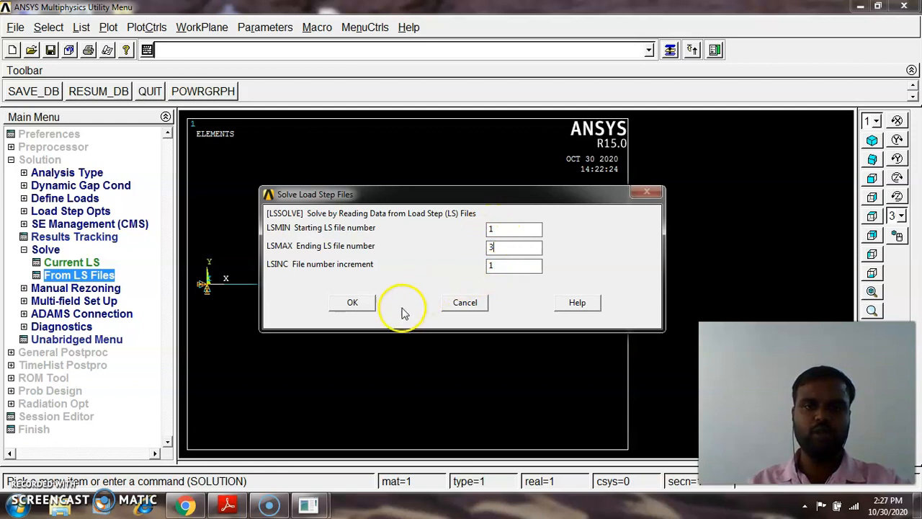
click(350, 305)
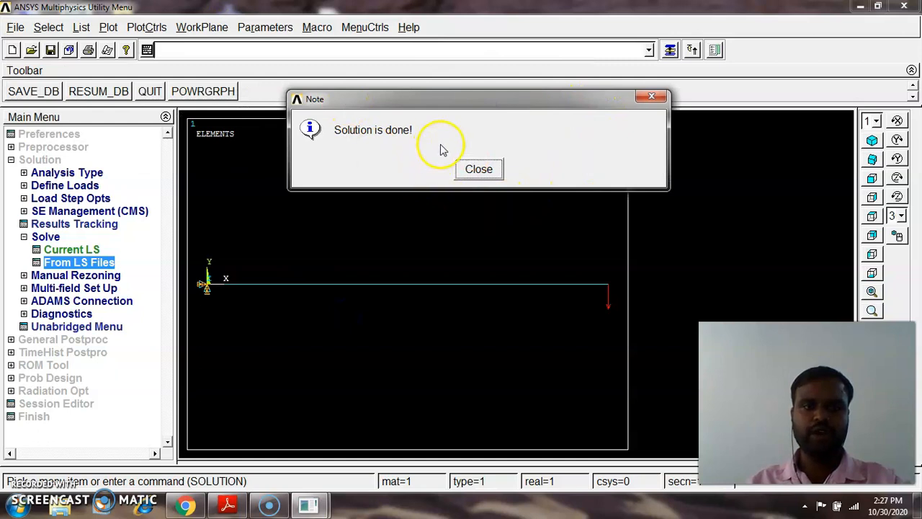
click(480, 170)
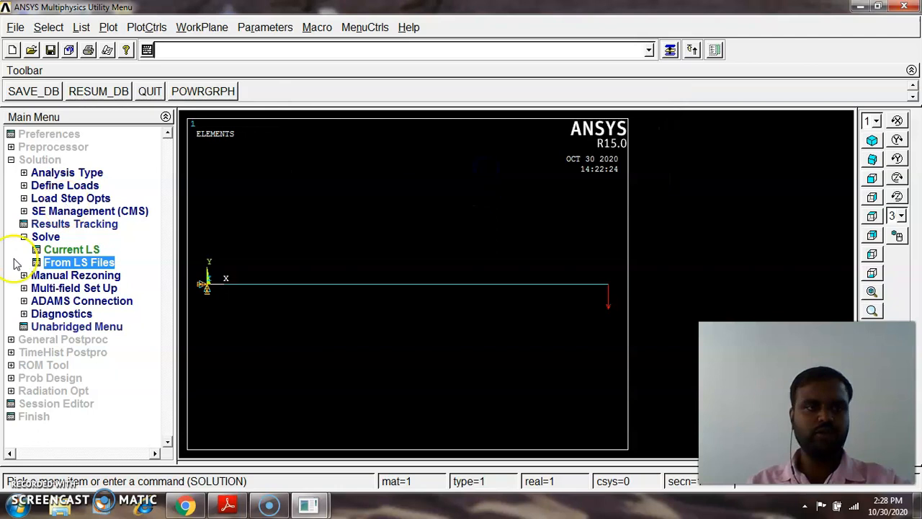
click(23, 238)
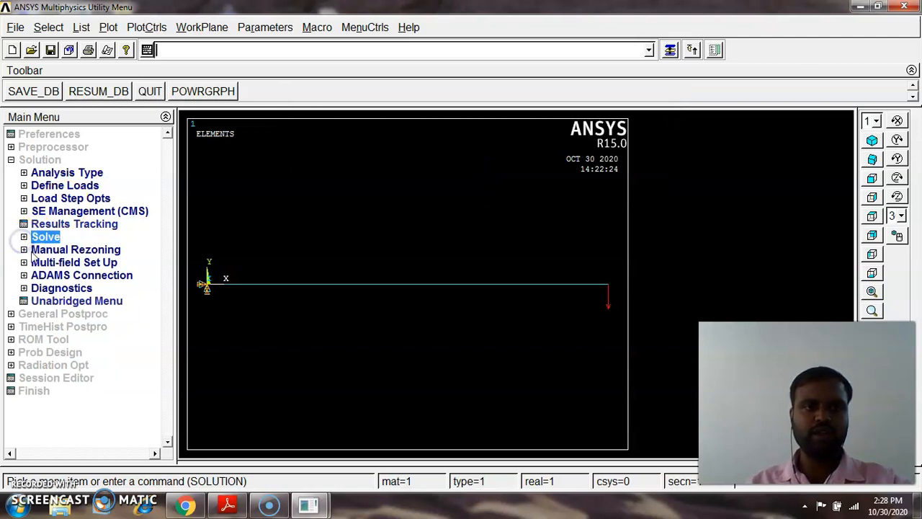
click(11, 159)
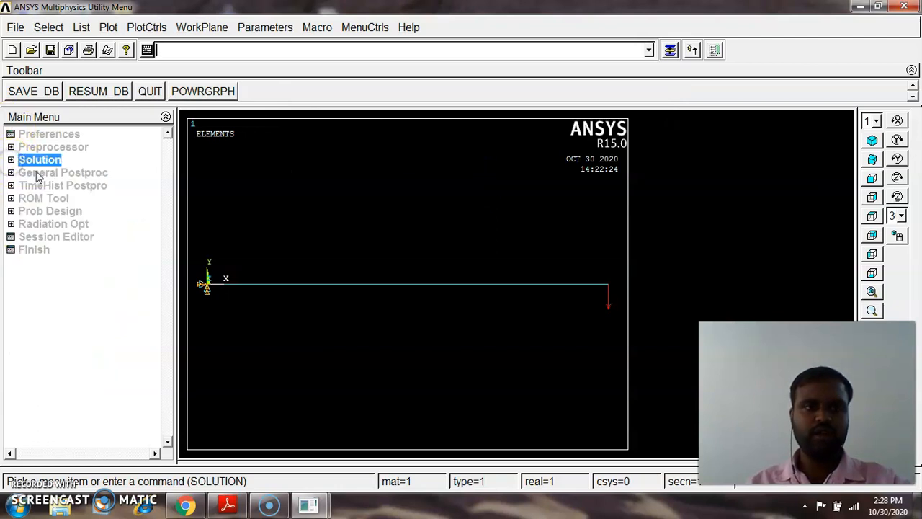
Start time-history postprocessing, accept clearing the database at the result file mismatch, and graph the TIME variable.
click(38, 176)
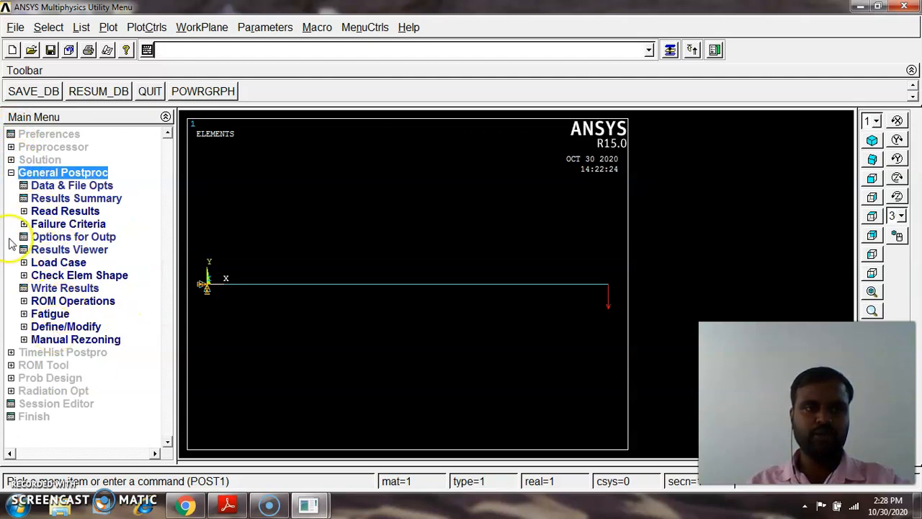
click(24, 211)
click(23, 211)
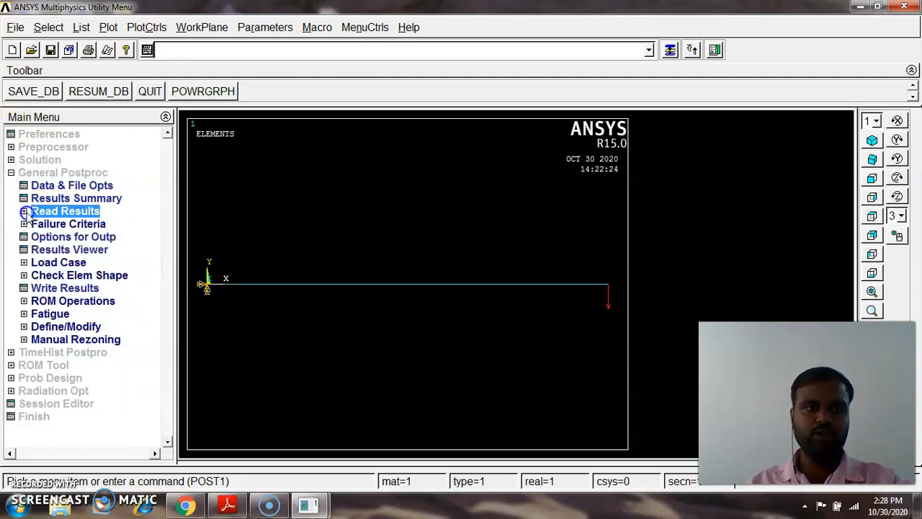
click(58, 352)
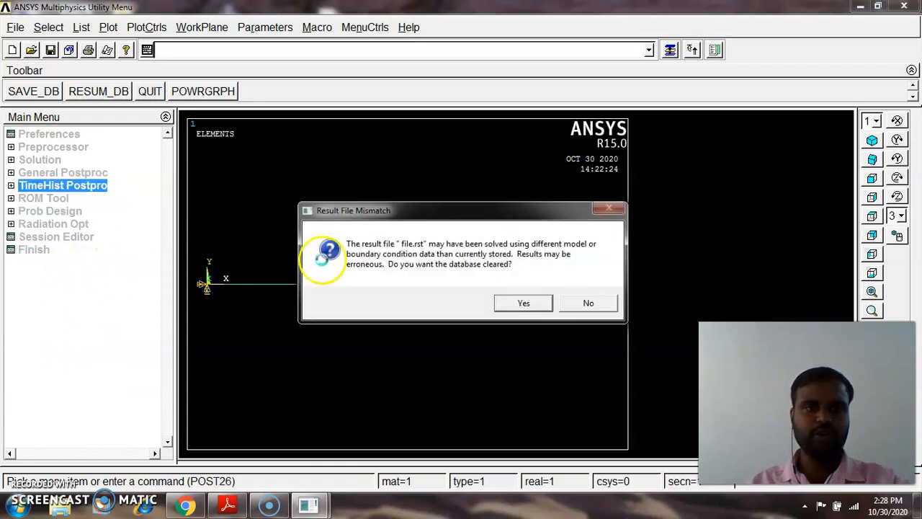
click(513, 289)
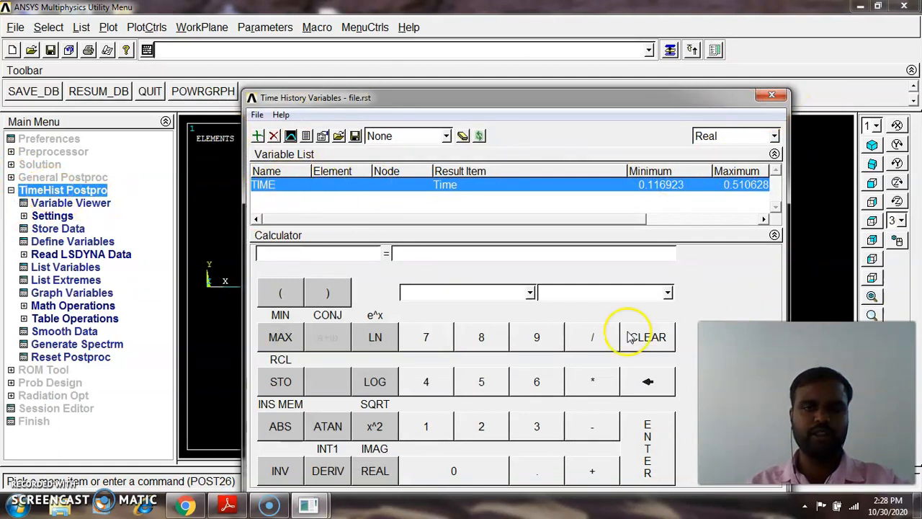
click(291, 137)
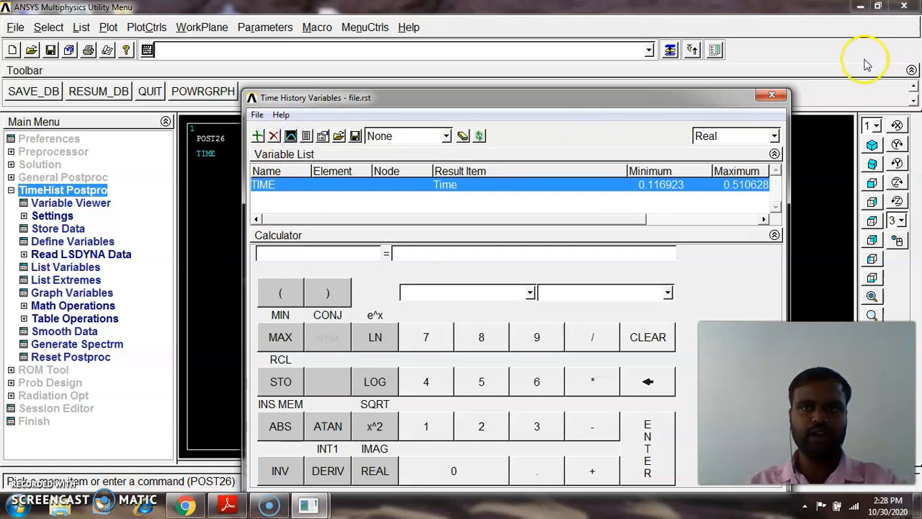
click(772, 95)
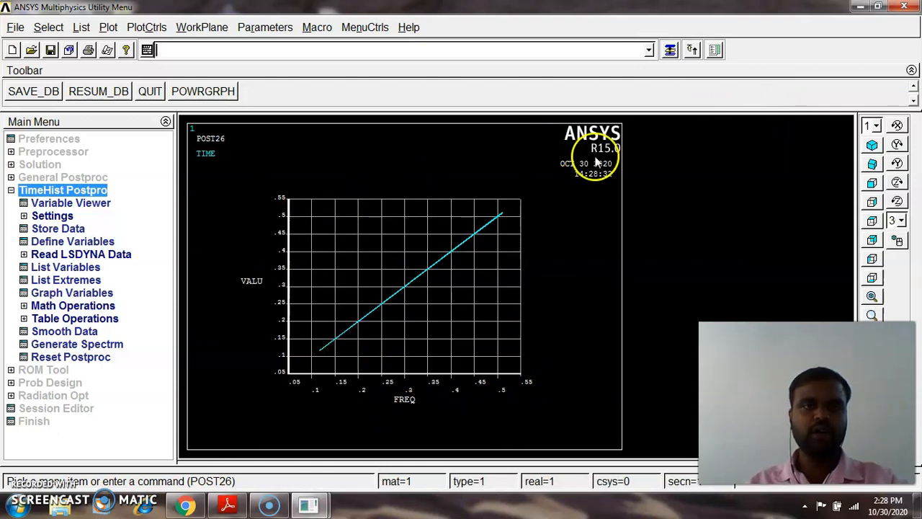
Set the graph's Y-axis scale to logarithmic and replot the TIME curve.
click(144, 27)
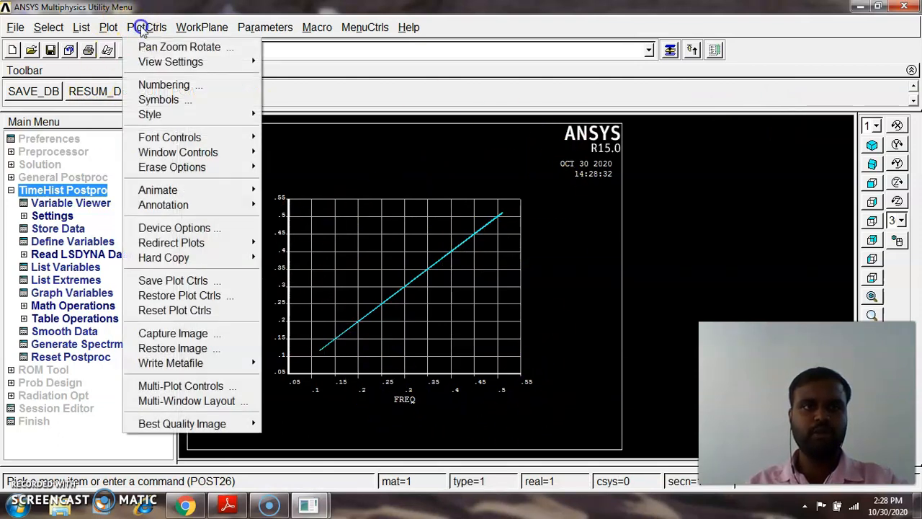
mouse_move(175, 115)
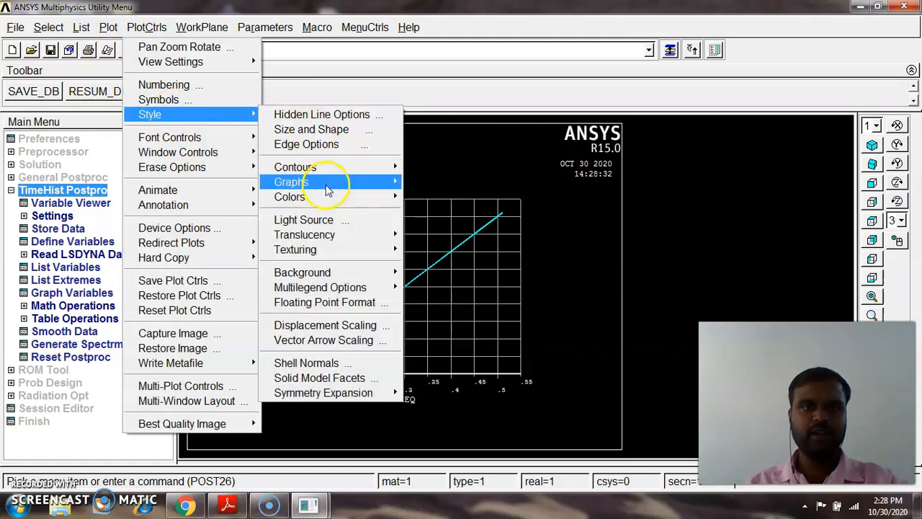
mouse_move(329, 182)
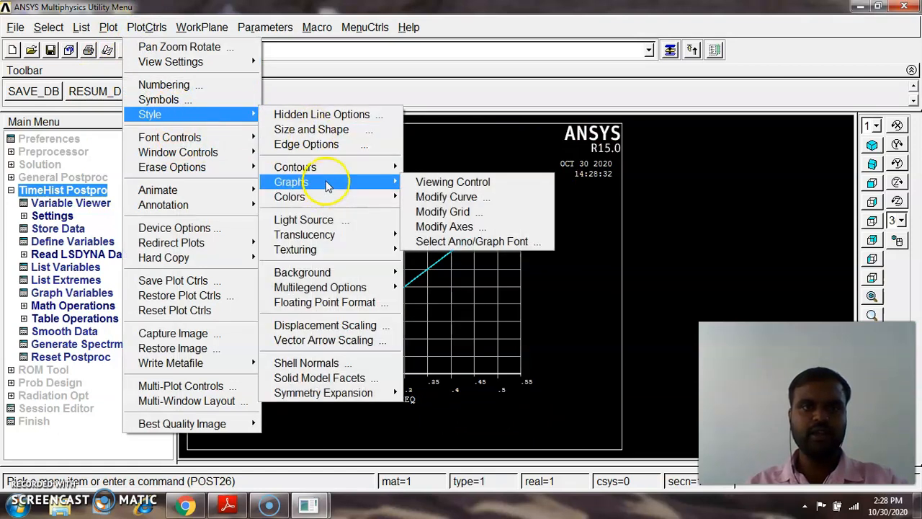
click(481, 227)
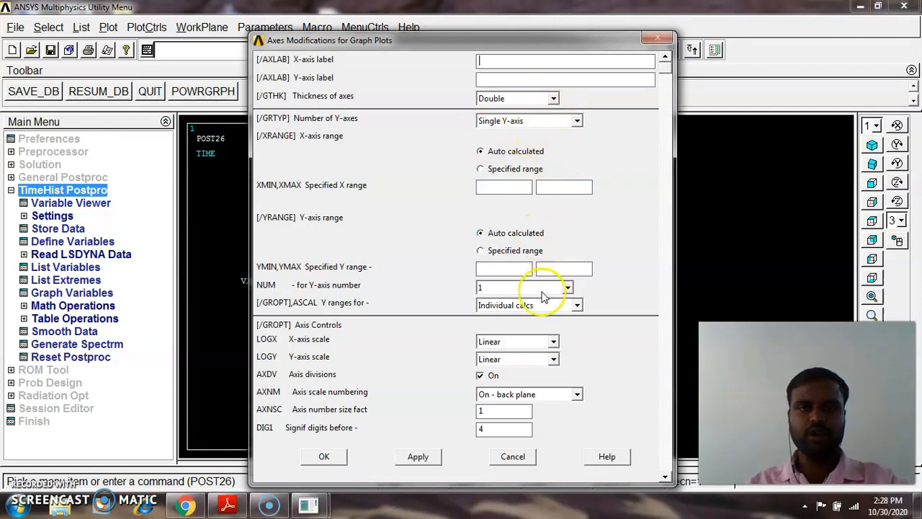
click(553, 358)
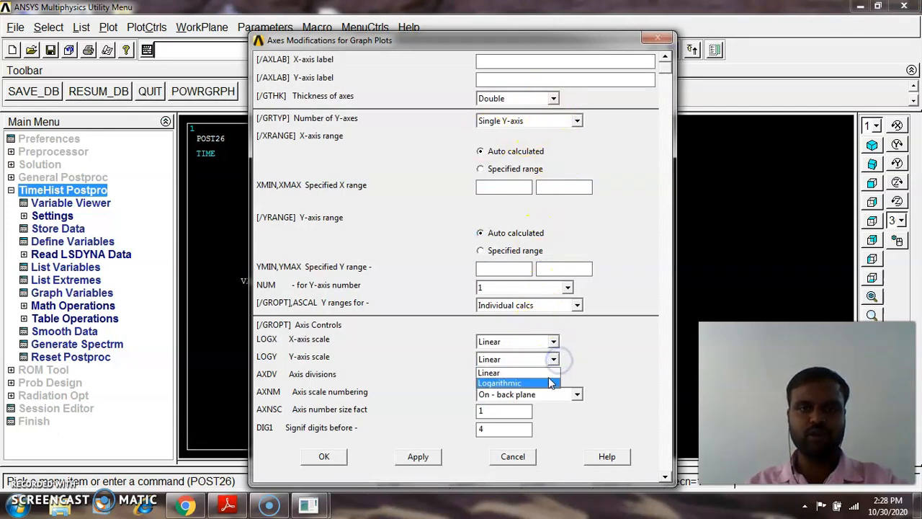
click(546, 384)
click(342, 457)
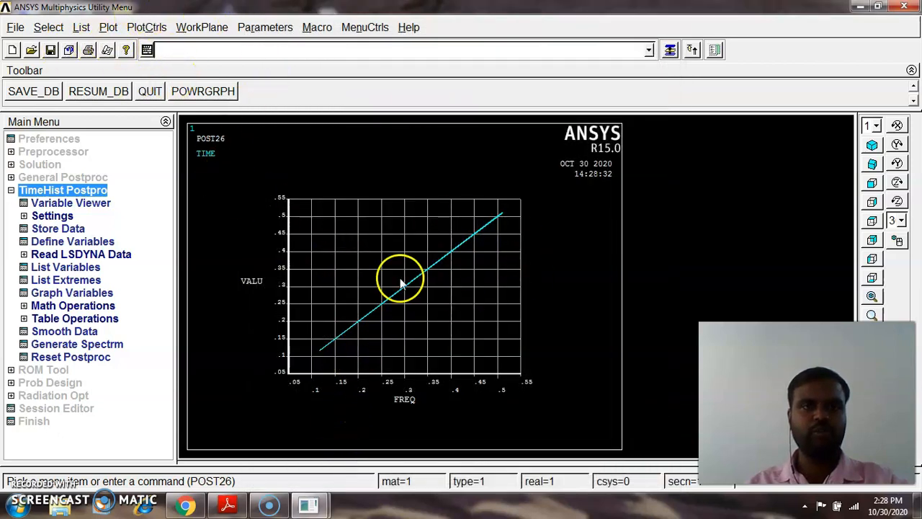
click(108, 27)
click(127, 46)
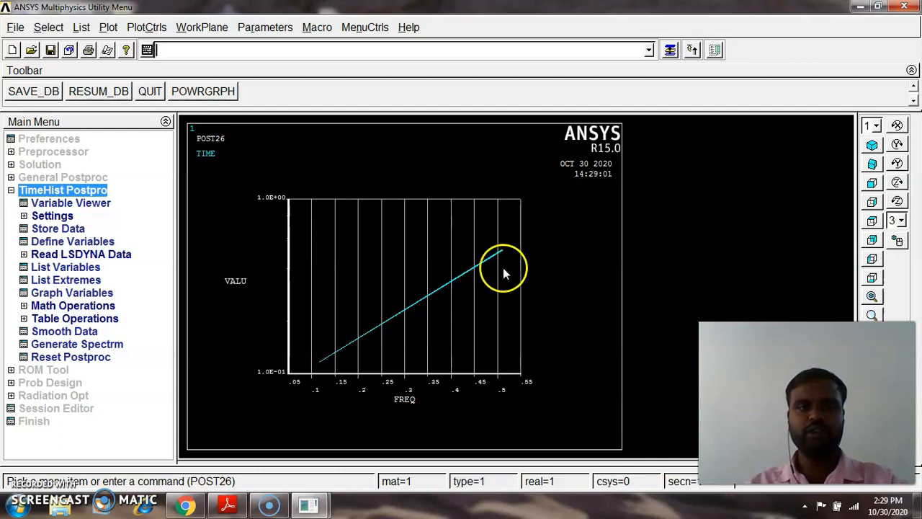
Try to animate the mode shape from the time-history postprocessor and dismiss the resulting note.
click(11, 190)
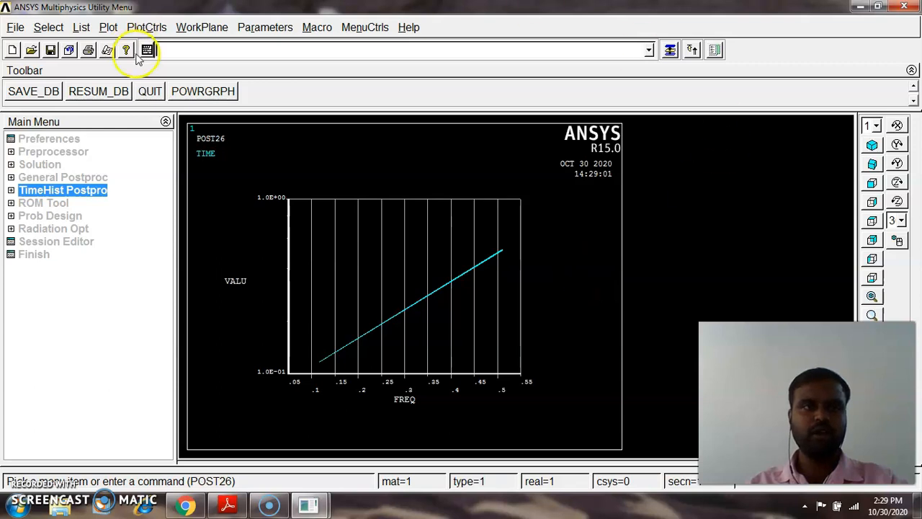
click(147, 27)
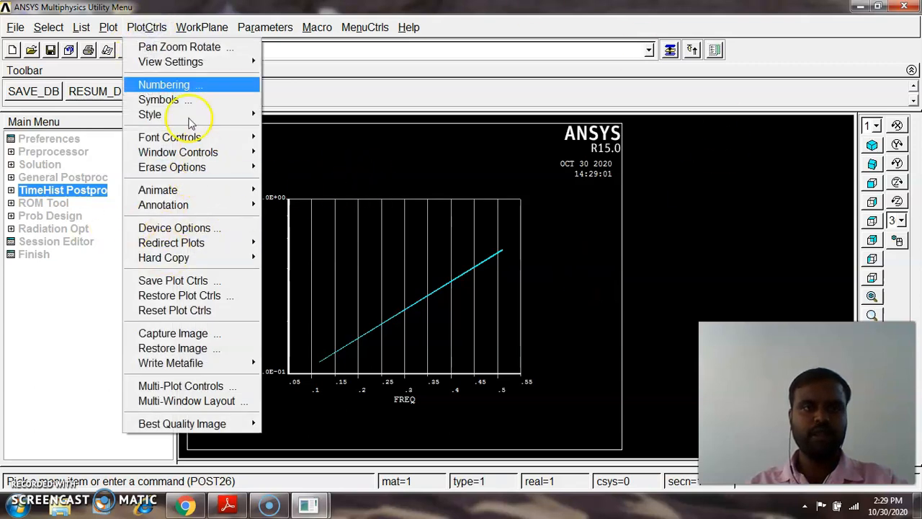
mouse_move(245, 117)
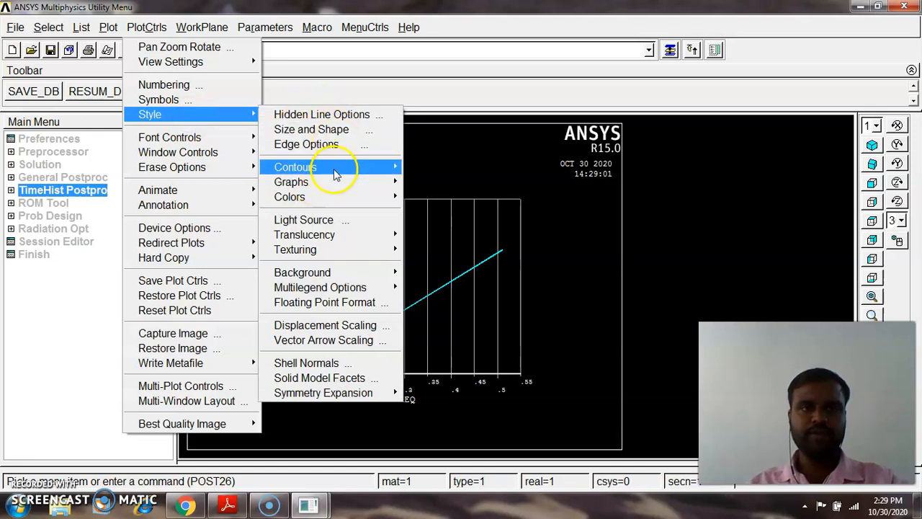
mouse_move(343, 198)
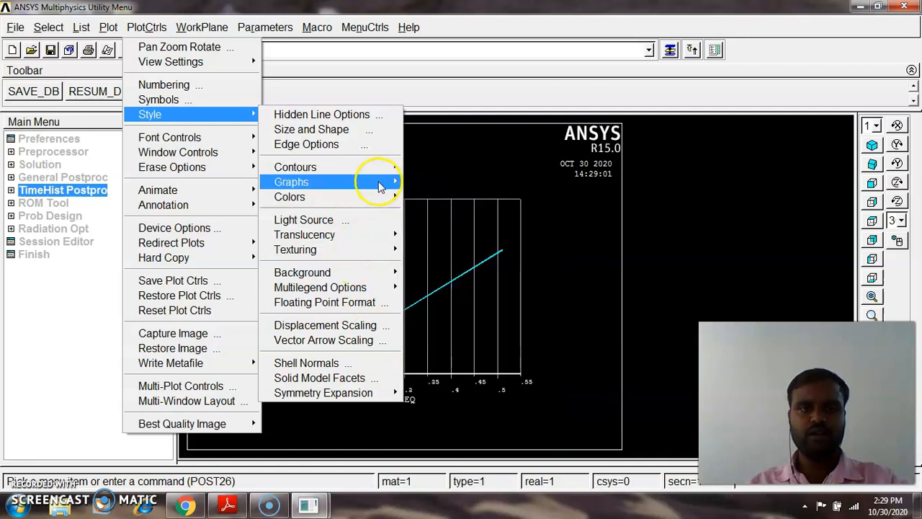
mouse_move(382, 168)
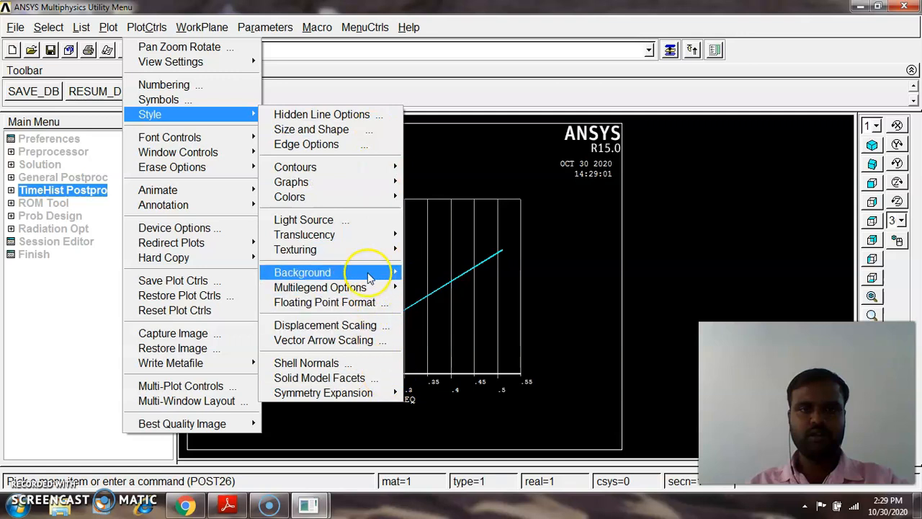
mouse_move(236, 189)
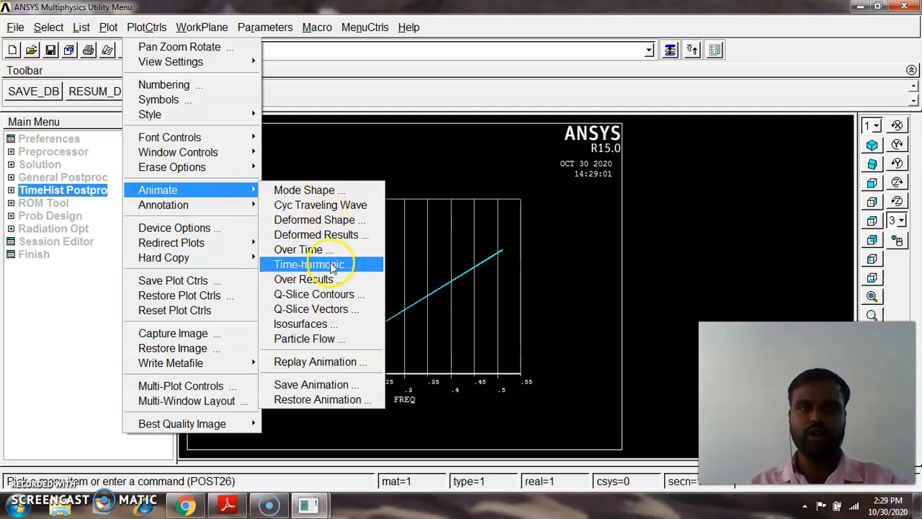
click(311, 190)
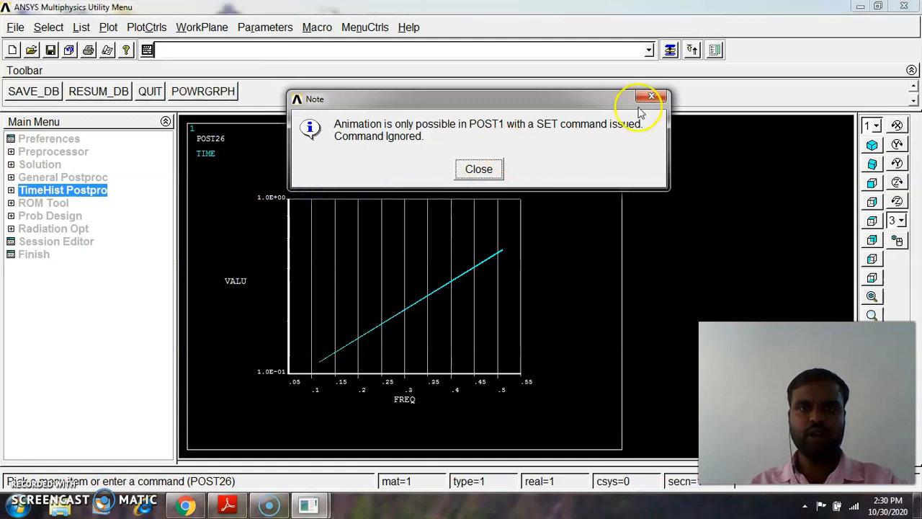
click(478, 170)
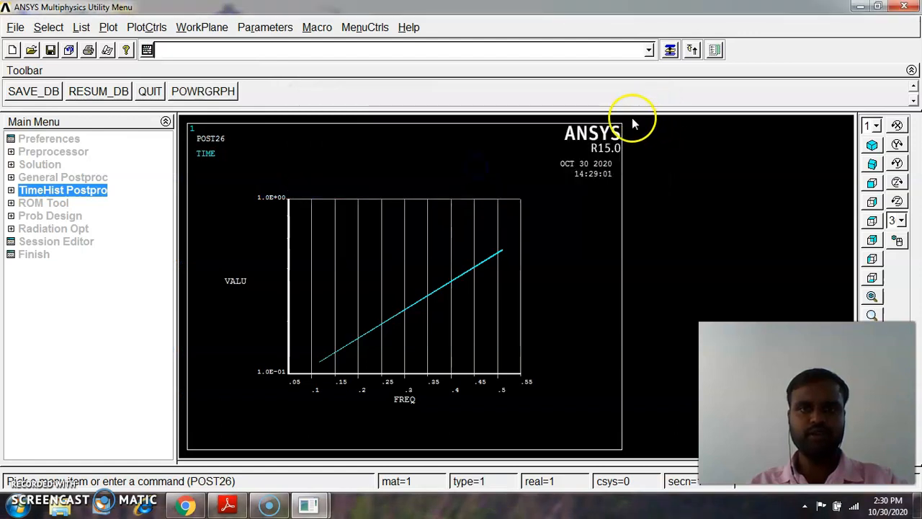
Capture the logarithmic TIME graph as an image in a separate window and move that window higher.
click(130, 27)
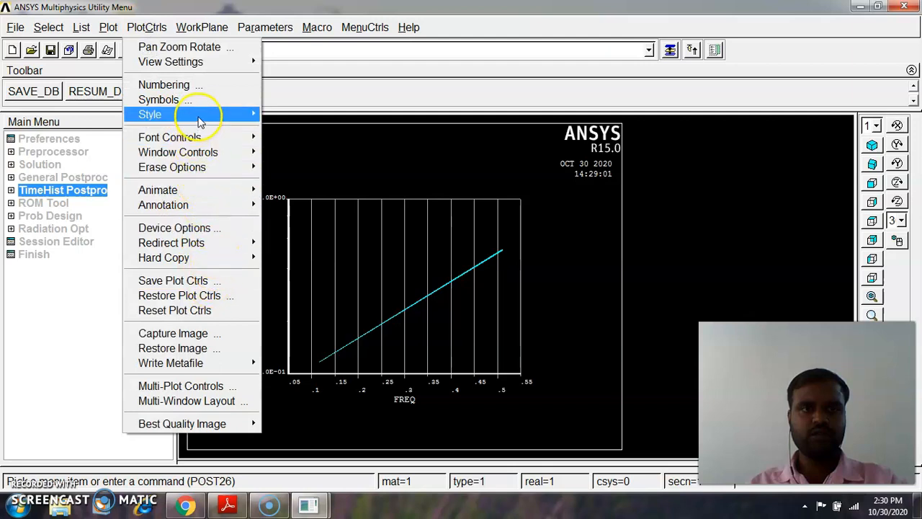
mouse_move(199, 115)
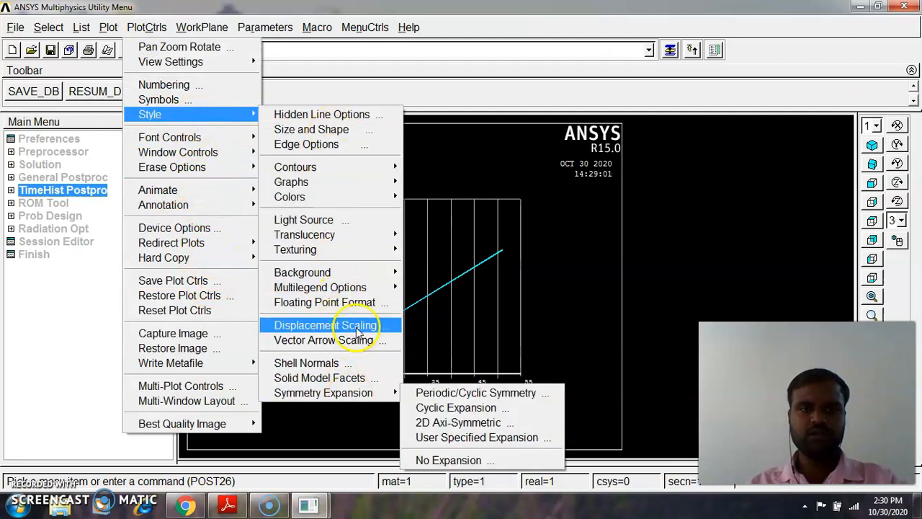
click(218, 334)
drag(287, 137, 287, 88)
Capture the TIME graph again and save the image to the Desktop as a bitmap file named 1.
click(148, 26)
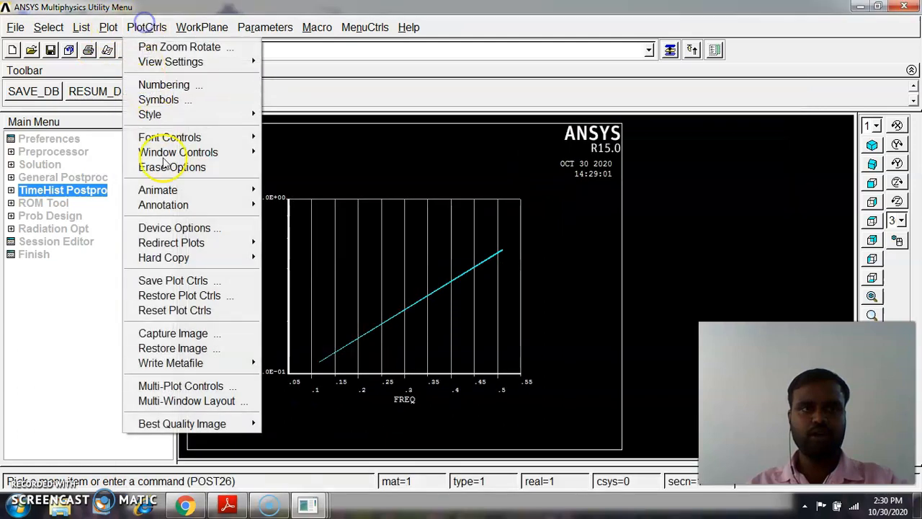
click(173, 335)
click(138, 160)
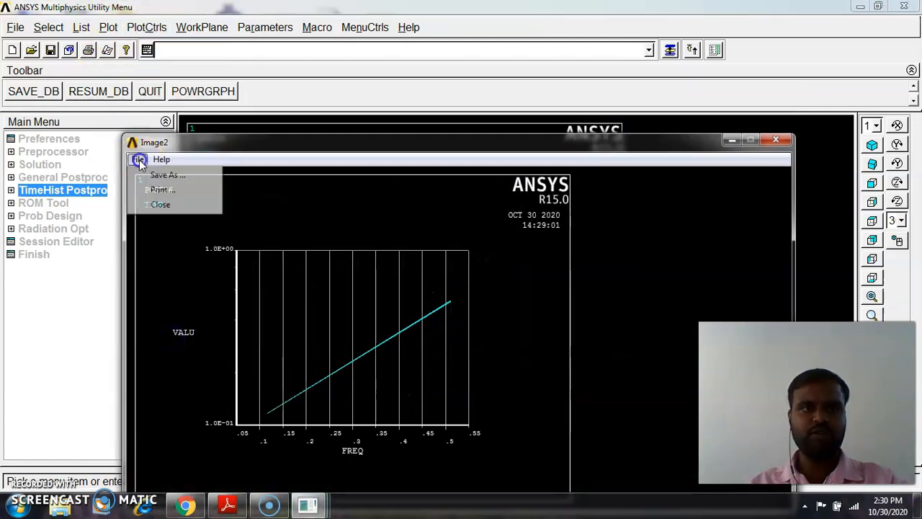
click(166, 177)
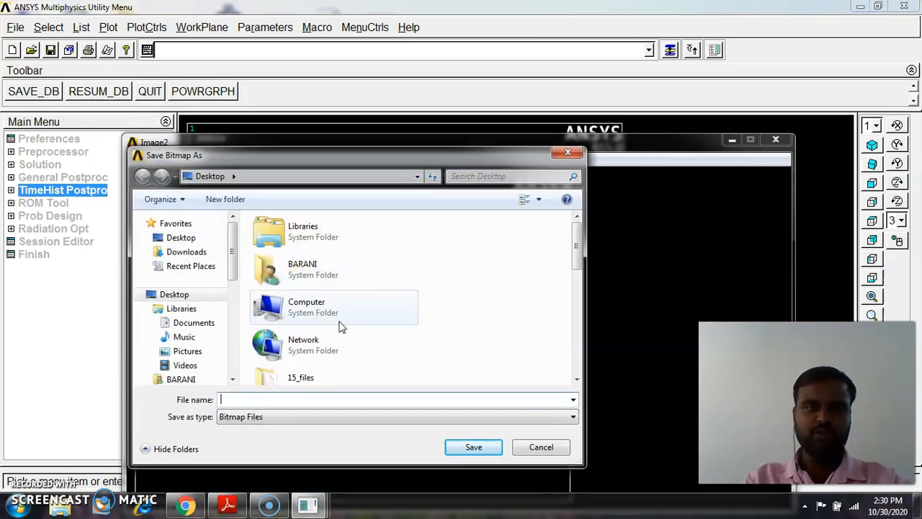
text(1)
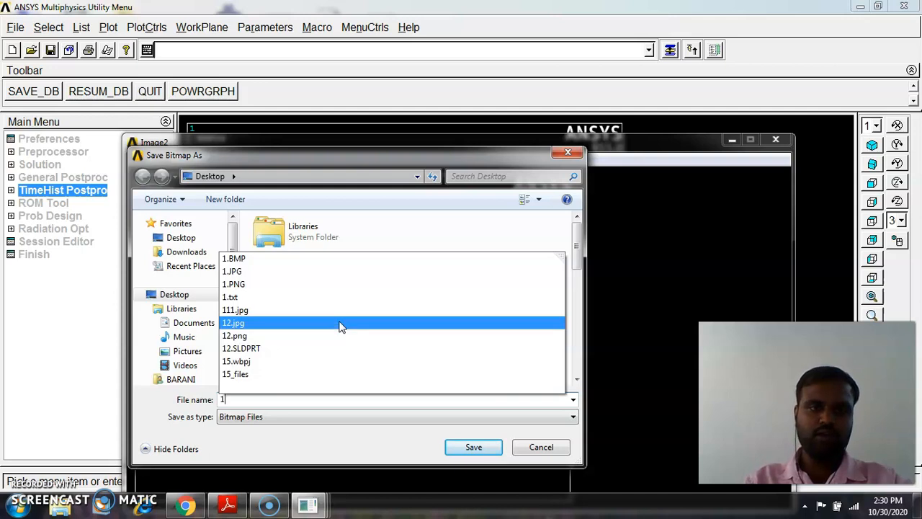
click(309, 445)
click(484, 447)
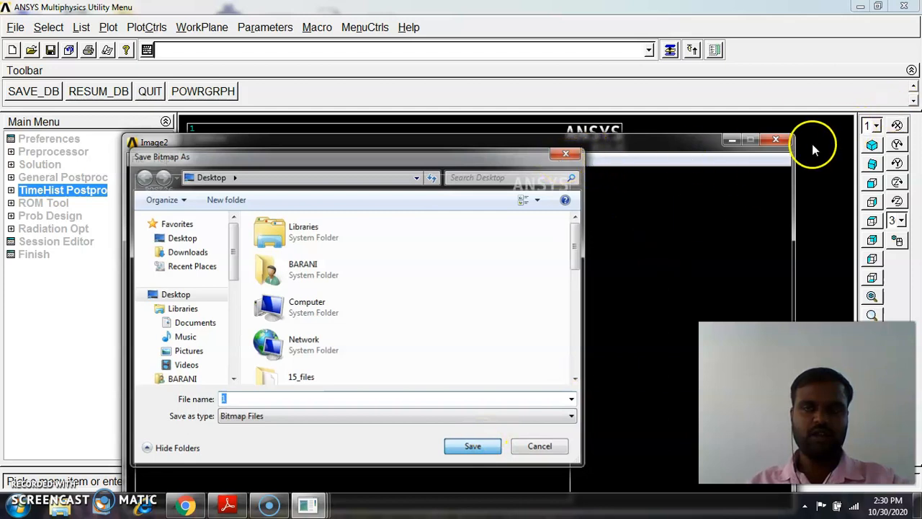
Close the second captured image window, and minimize the main ANSYS window and the remaining image window to show the desktop.
click(565, 153)
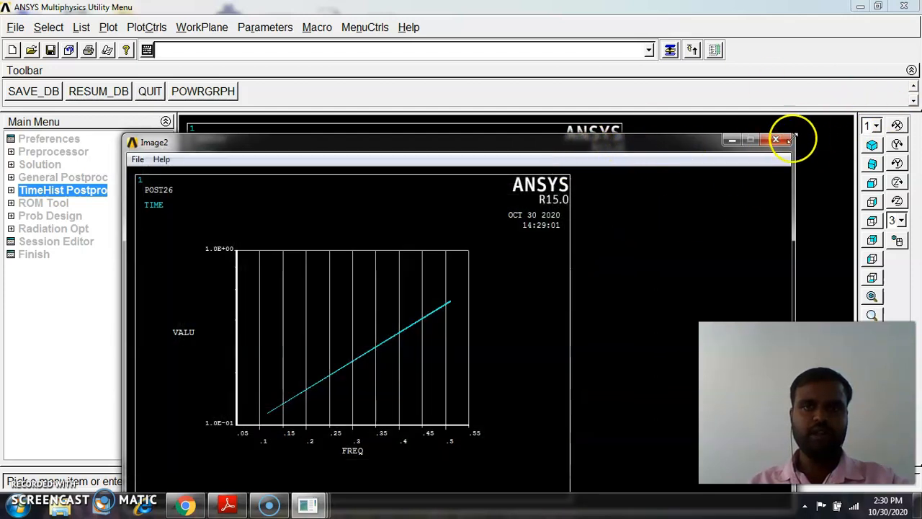
click(790, 139)
click(860, 5)
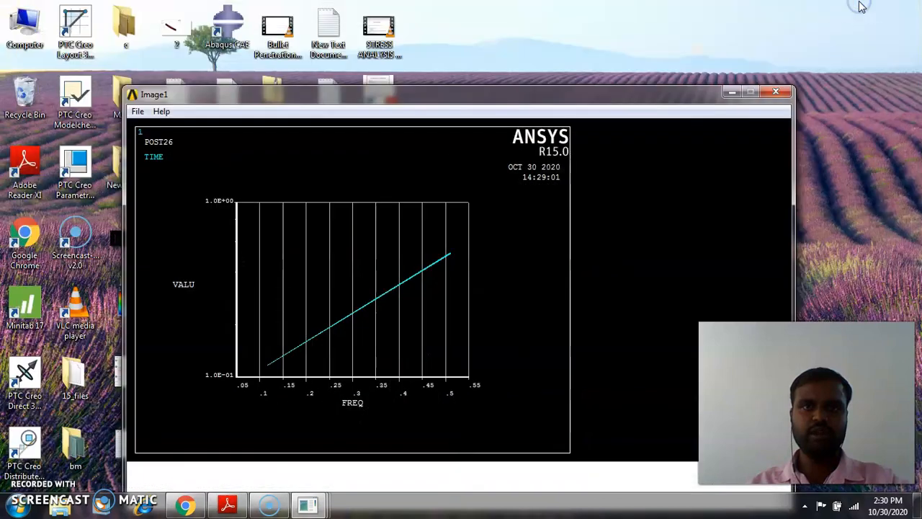
click(731, 91)
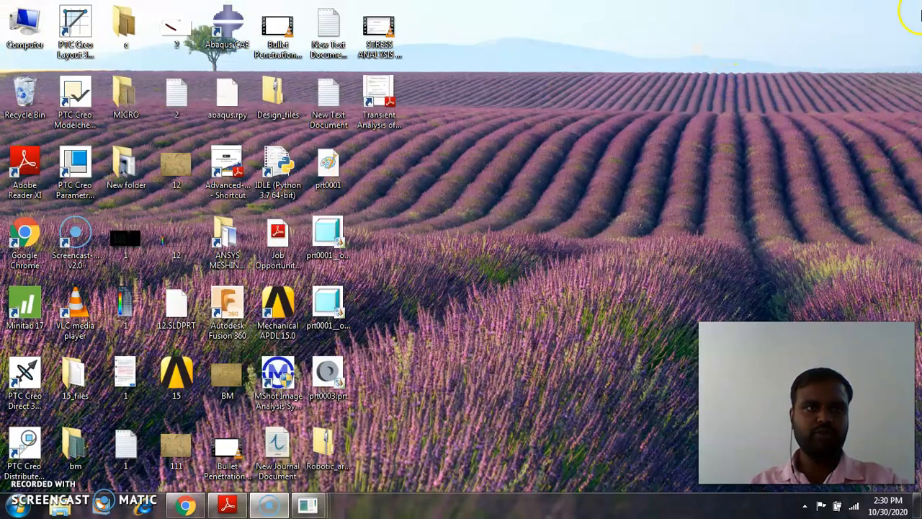